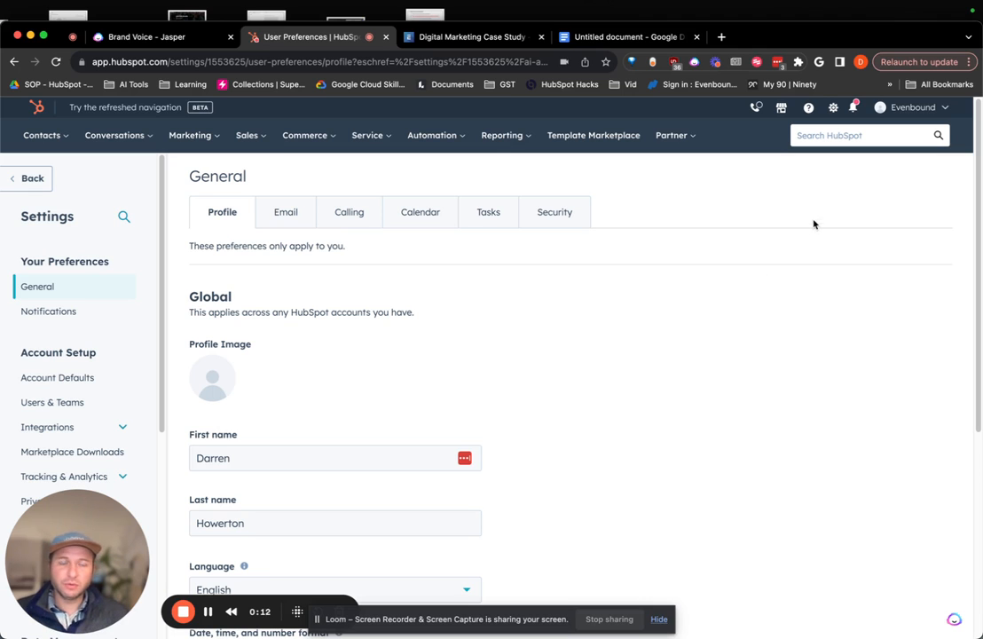
- Open the AI Assistants page in the account settings
scroll(114, 291, "down", 3)
scroll(114, 291, "down", 5)
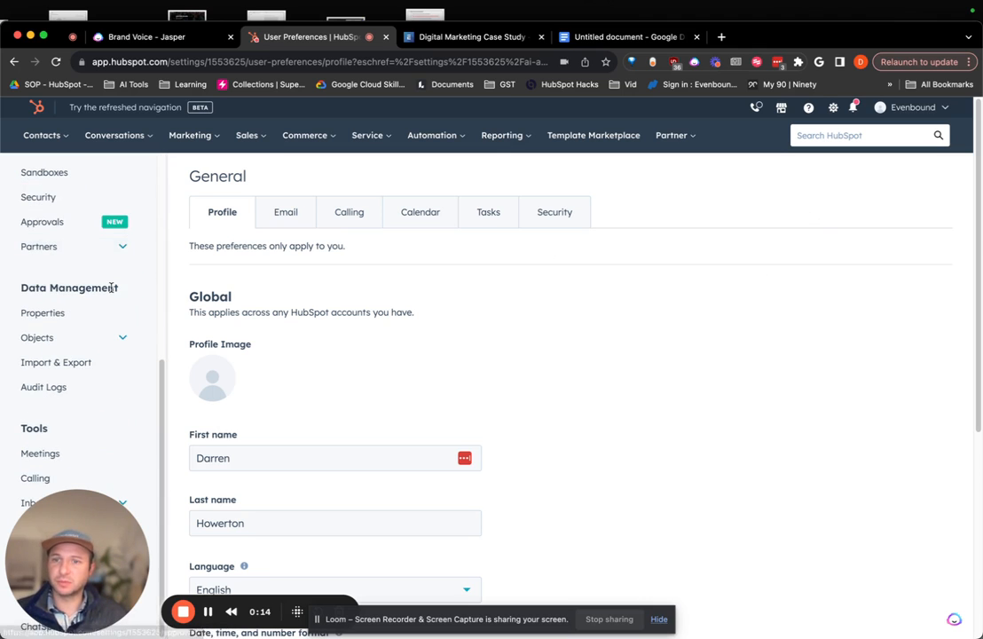
left_click_drag(76, 464, 75, 340)
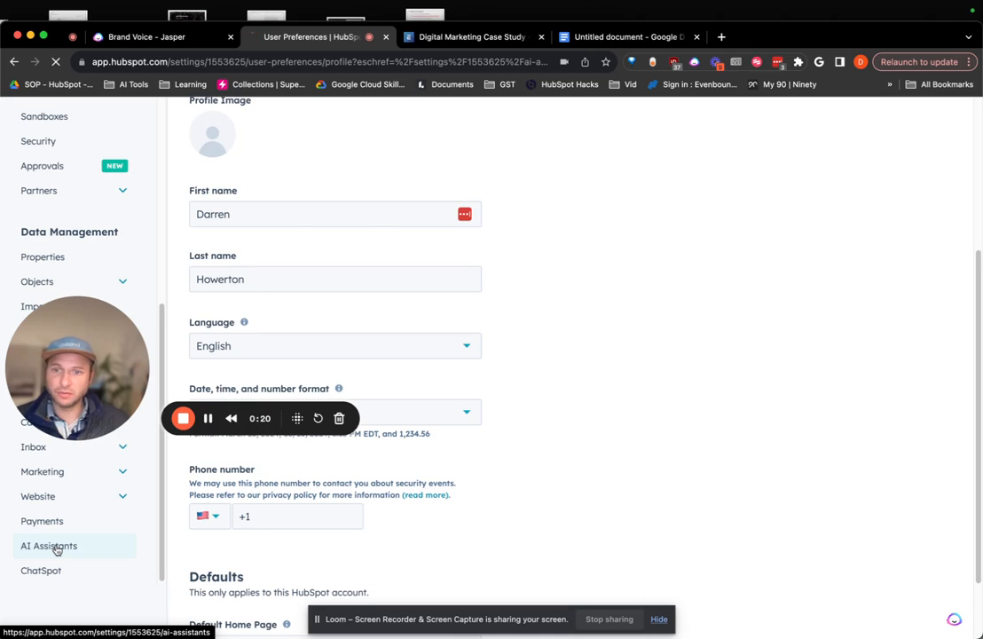
left_click(55, 549)
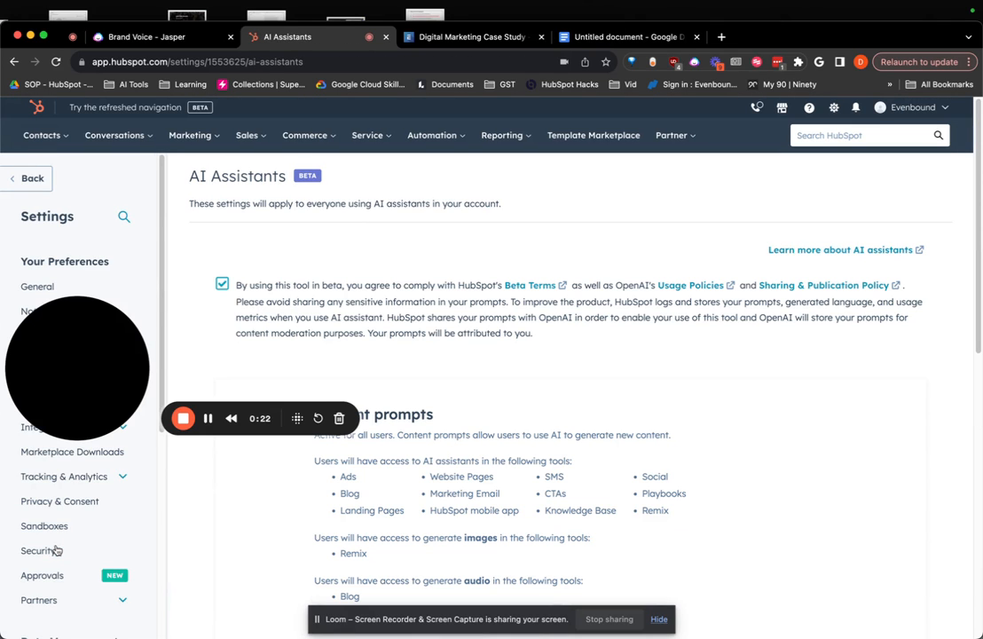
- Open the brand kit's brand voice settings from the Brand voice section of the AI Assistants page
left_click_drag(64, 363, 52, 176)
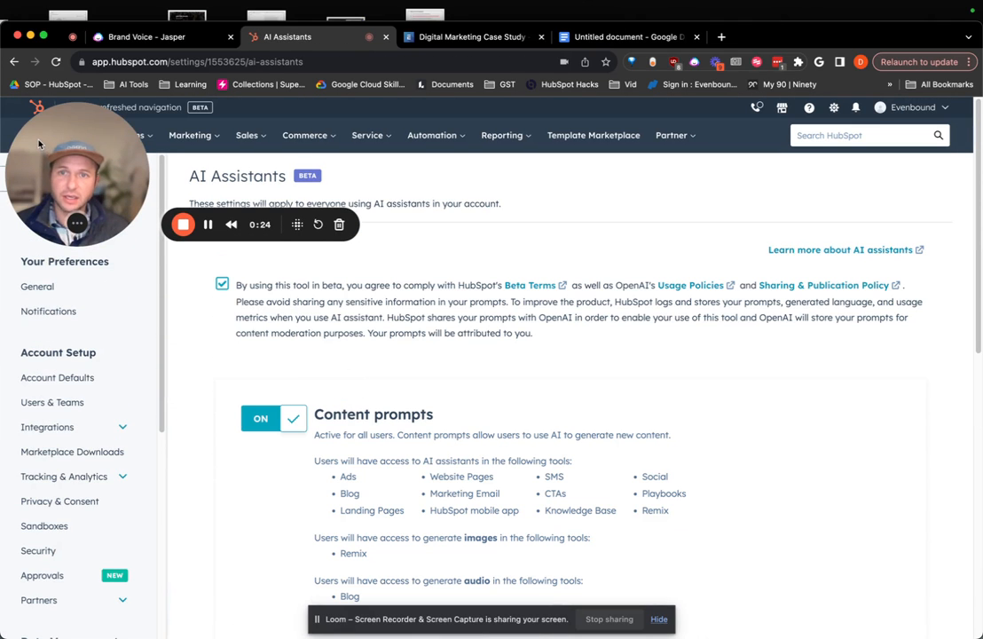
scroll(260, 429, "down", 10)
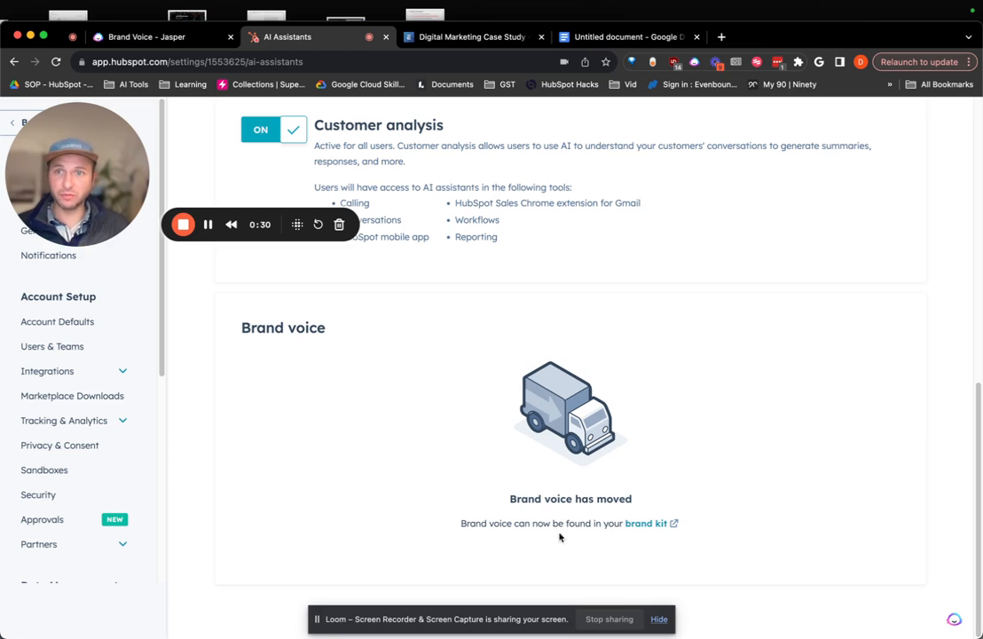
left_click(650, 524)
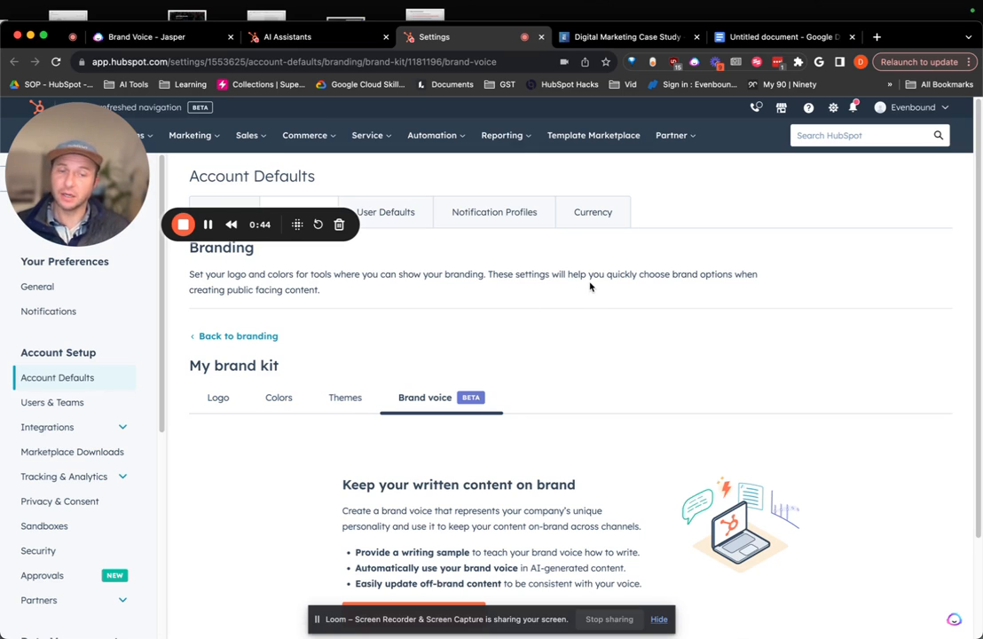
- Start generating a brand voice for the brand kit
left_click_drag(523, 625, 597, 91)
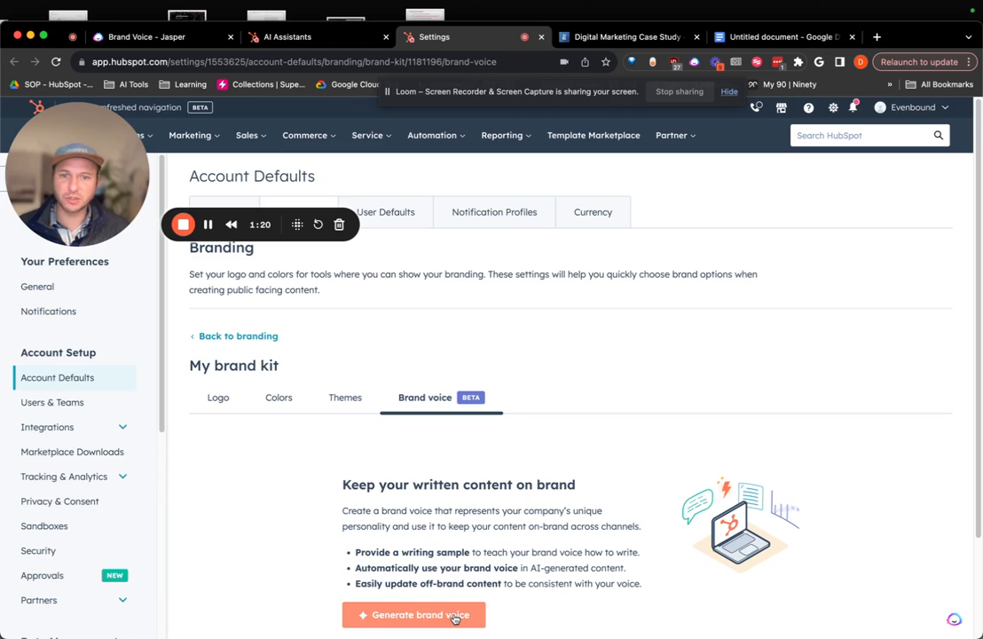
left_click(455, 617)
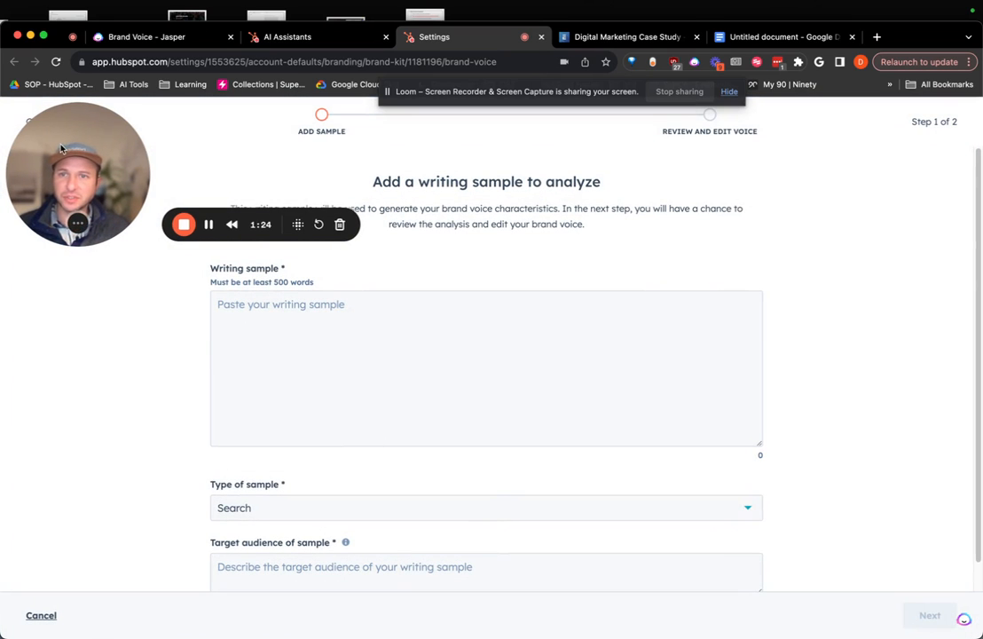
left_click_drag(37, 149, 37, 537)
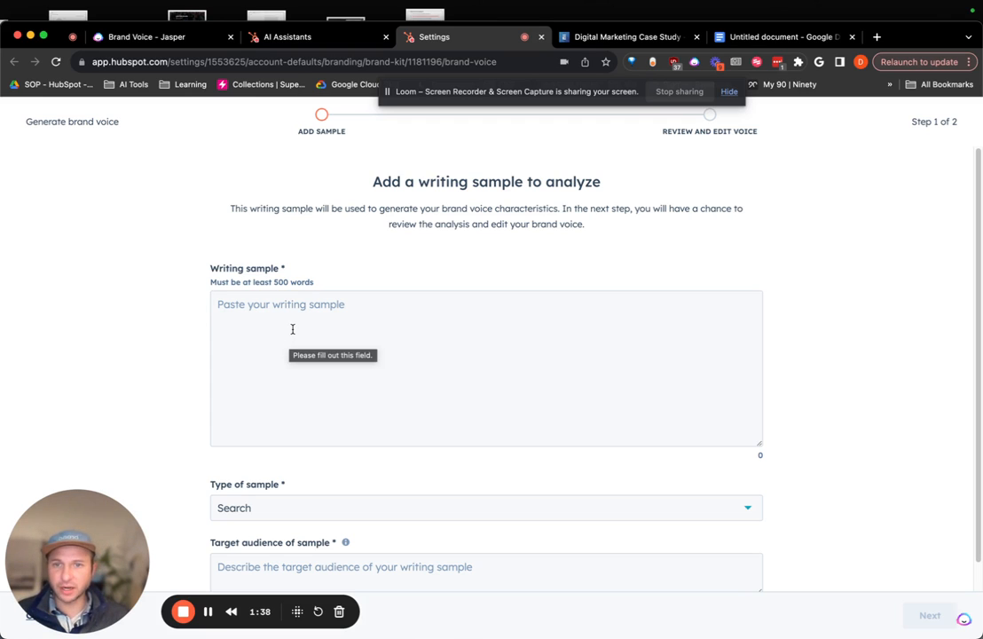
- Switch to the Angstrom Technology case study page and the Google Docs copy of its text, and review the content for a writing sample
left_click(625, 38)
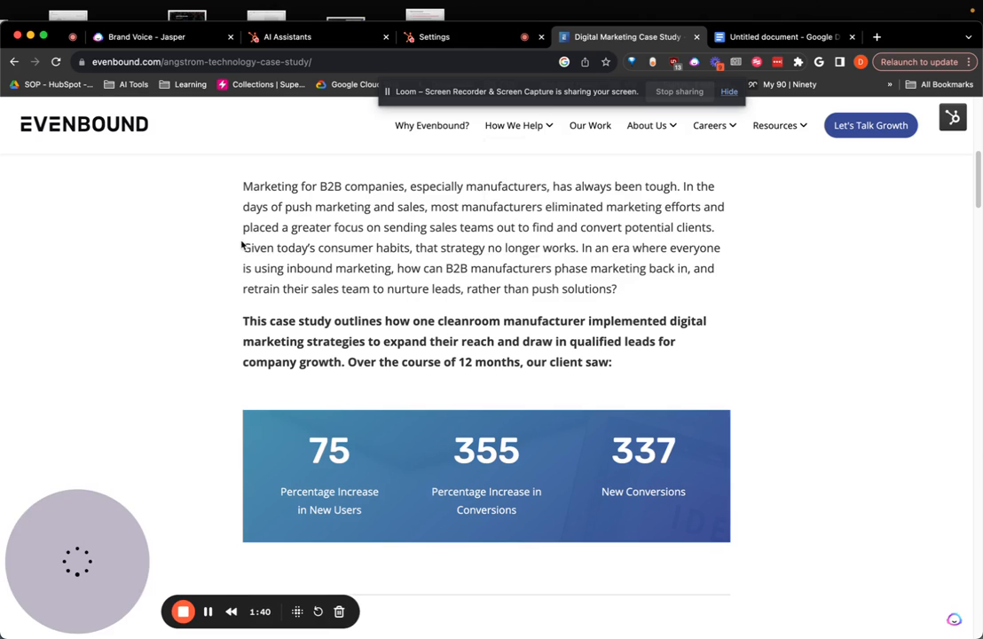
scroll(242, 245, "up", 6)
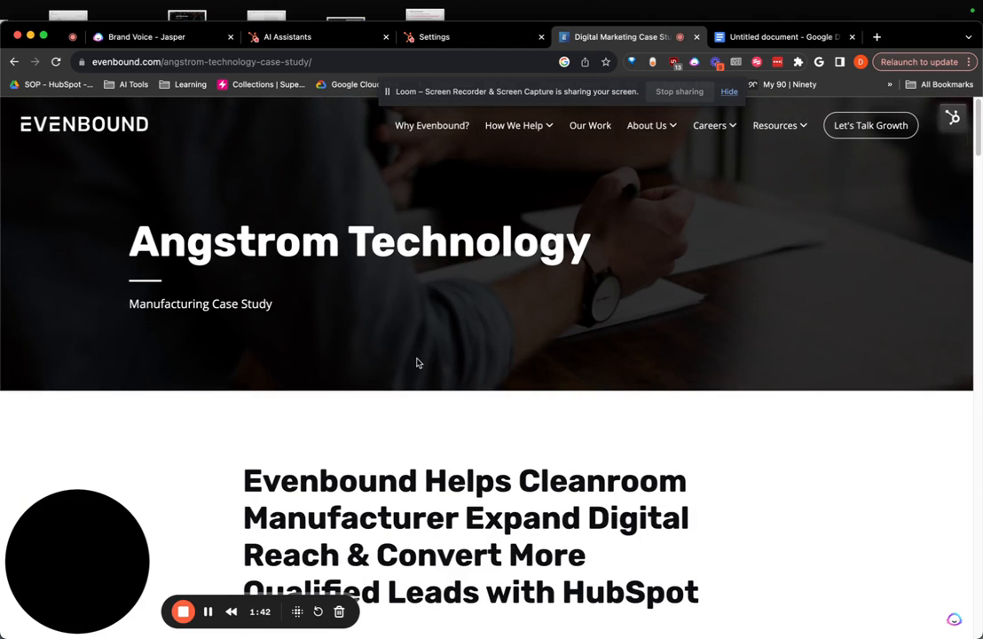
scroll(410, 367, "down", 4)
scroll(408, 367, "down", 1)
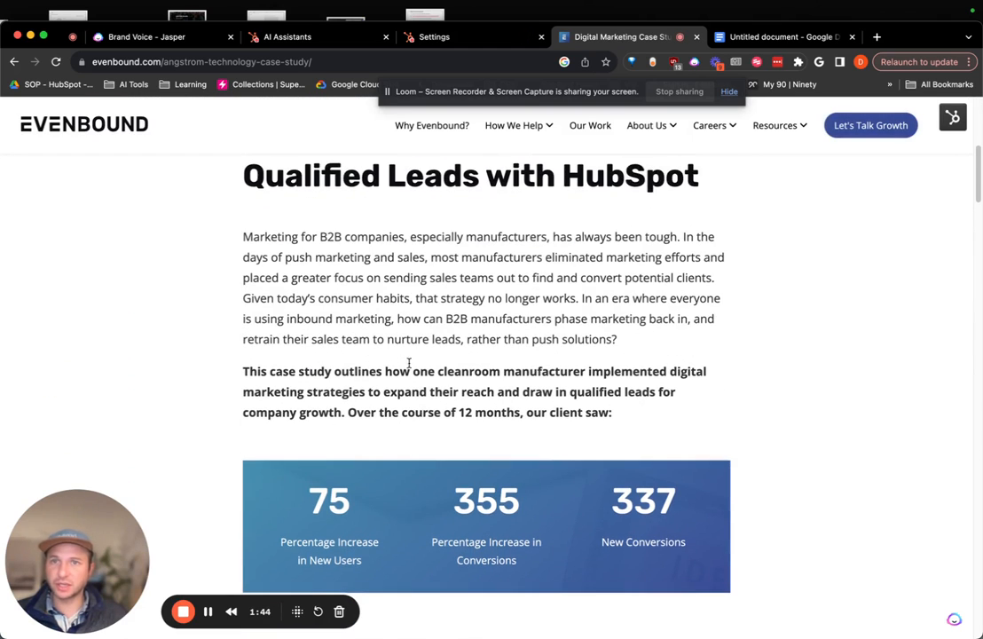
left_click(765, 38)
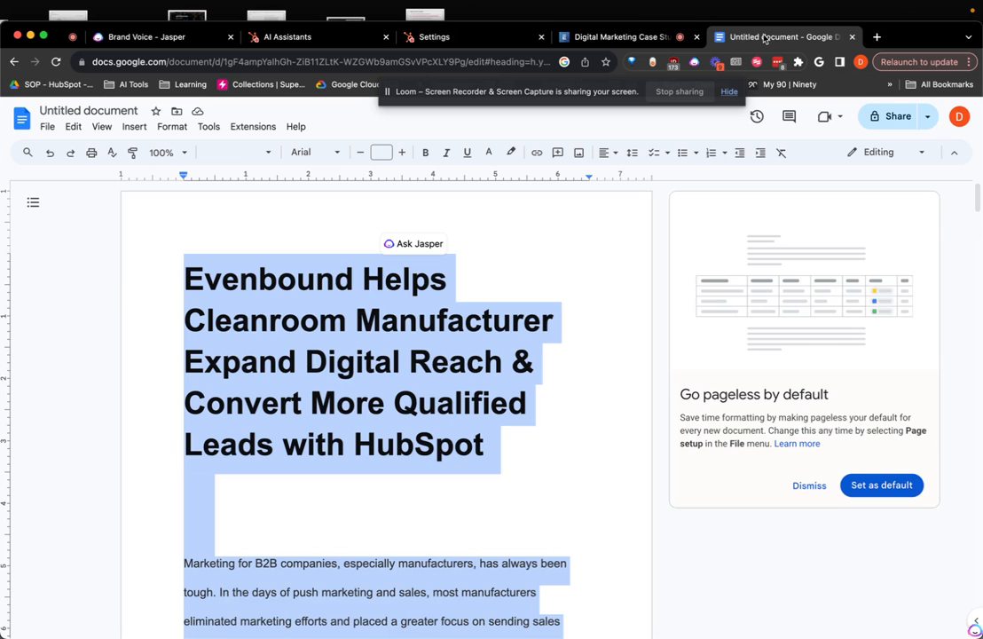
scroll(462, 354, "down", 3)
scroll(462, 354, "down", 5)
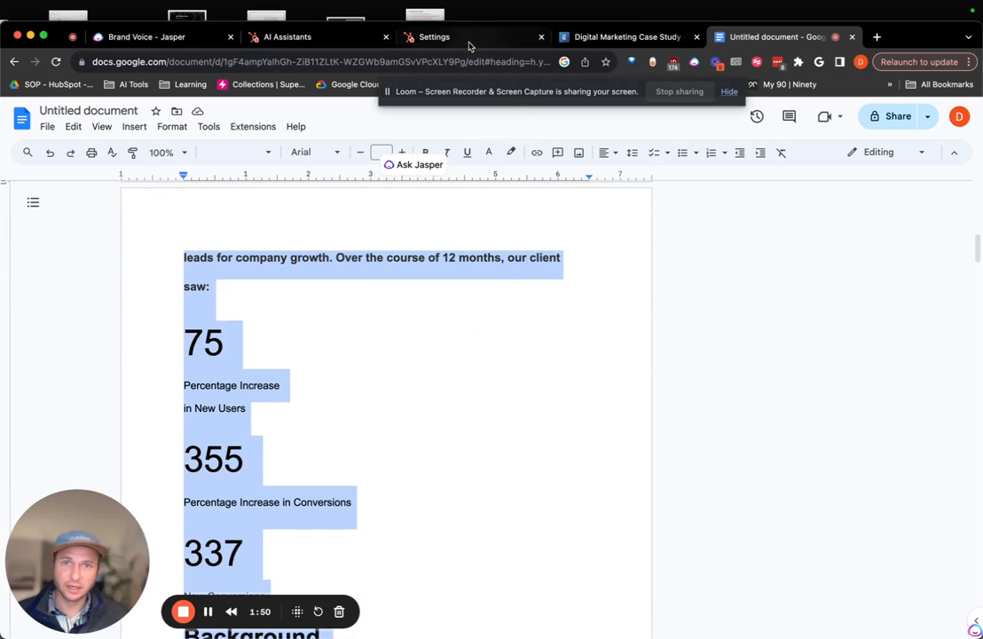
scroll(441, 340, "down", 5)
scroll(441, 340, "down", 3)
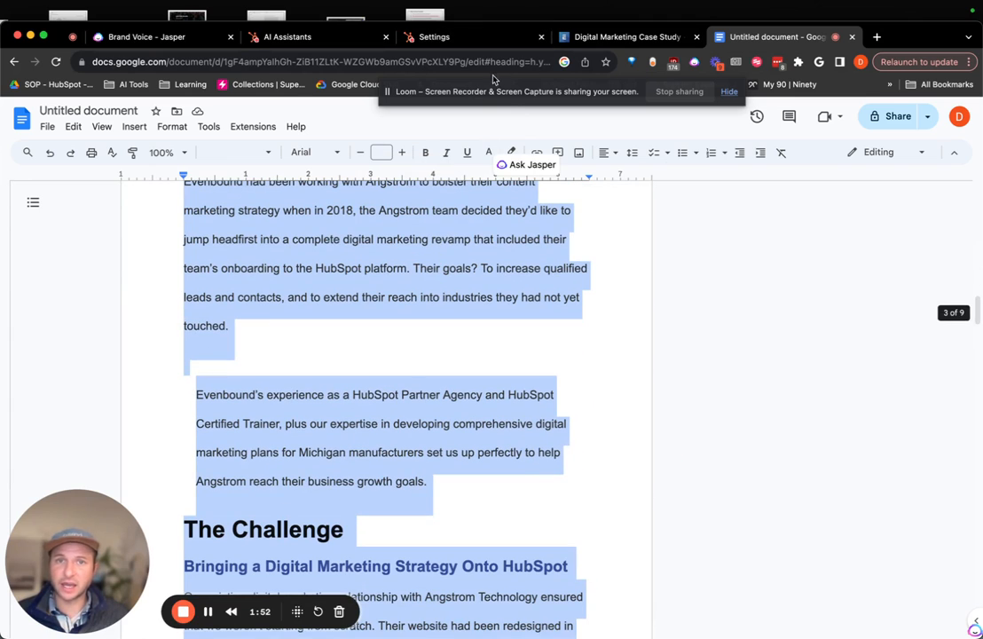
- Return to the HubSpot brand voice form and paste the Angstrom Technology case study text as the writing sample
left_click(434, 37)
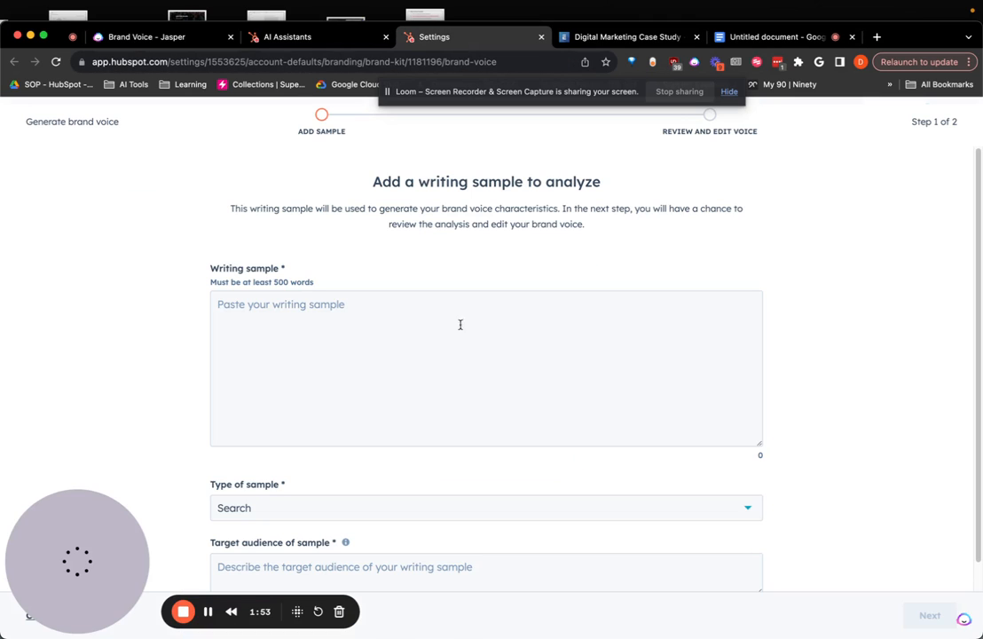
left_click(342, 346)
type("75 Percentage Increase in New Users  355 Percentage Increase in Conversions  337 New Conversions")
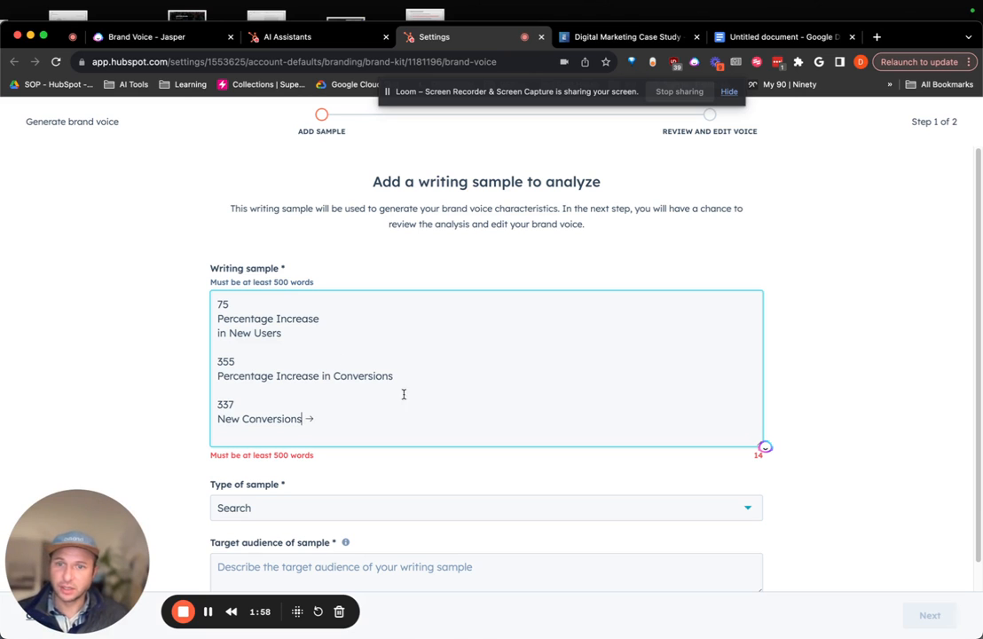
scroll(426, 399, "down", 1)
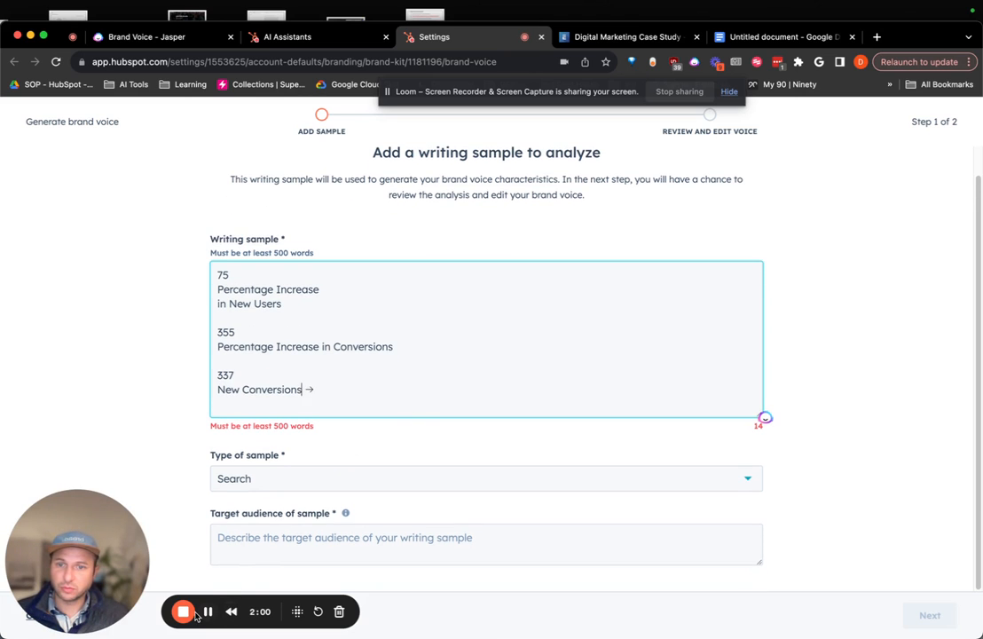
key("super+v")
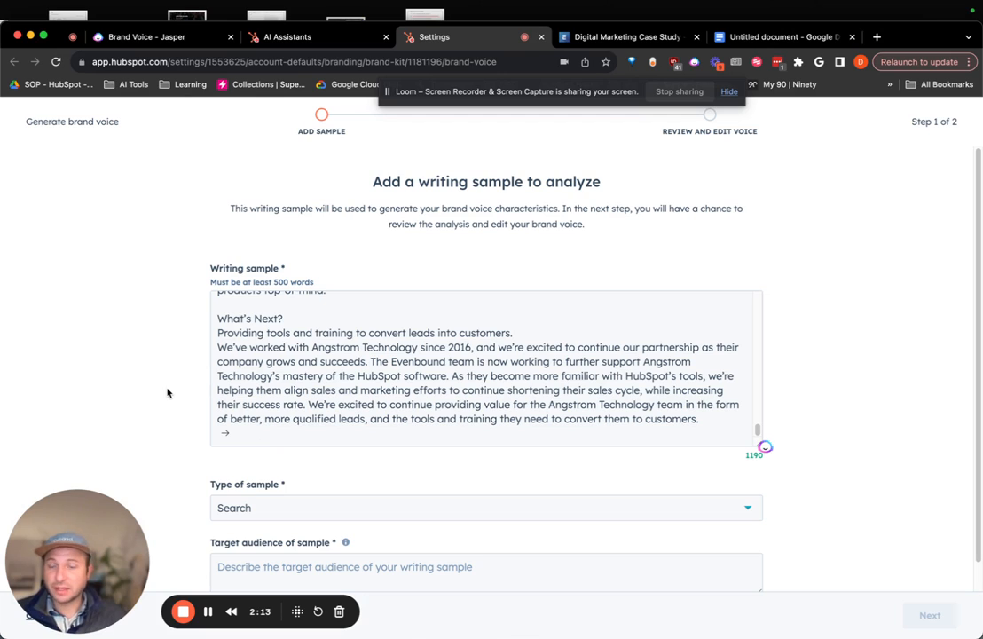
- Set the type of the writing sample to Case study
left_click(355, 516)
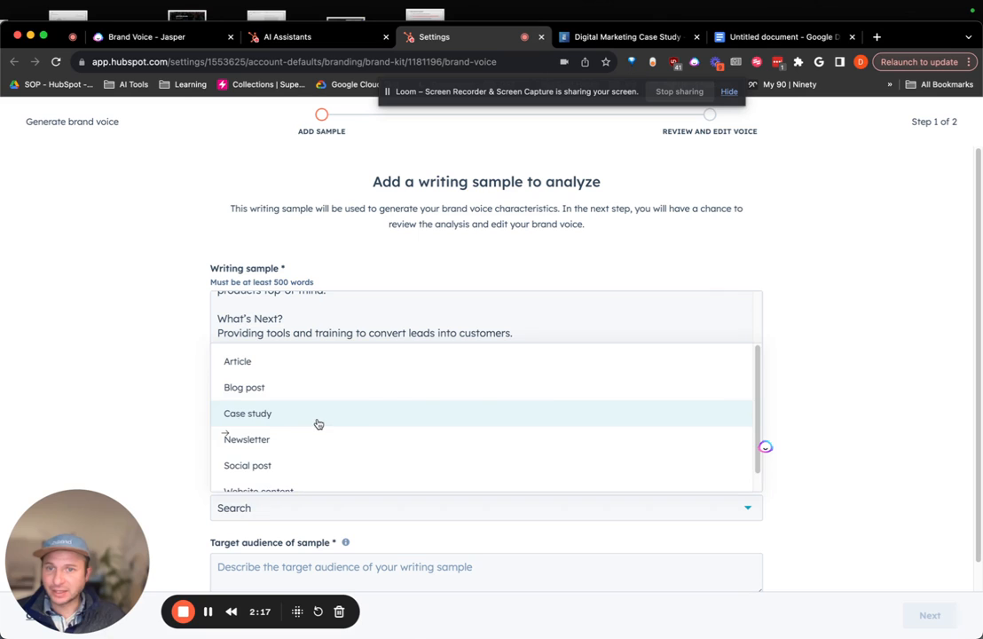
left_click(318, 419)
left_click(175, 450)
scroll(175, 450, "down", 1)
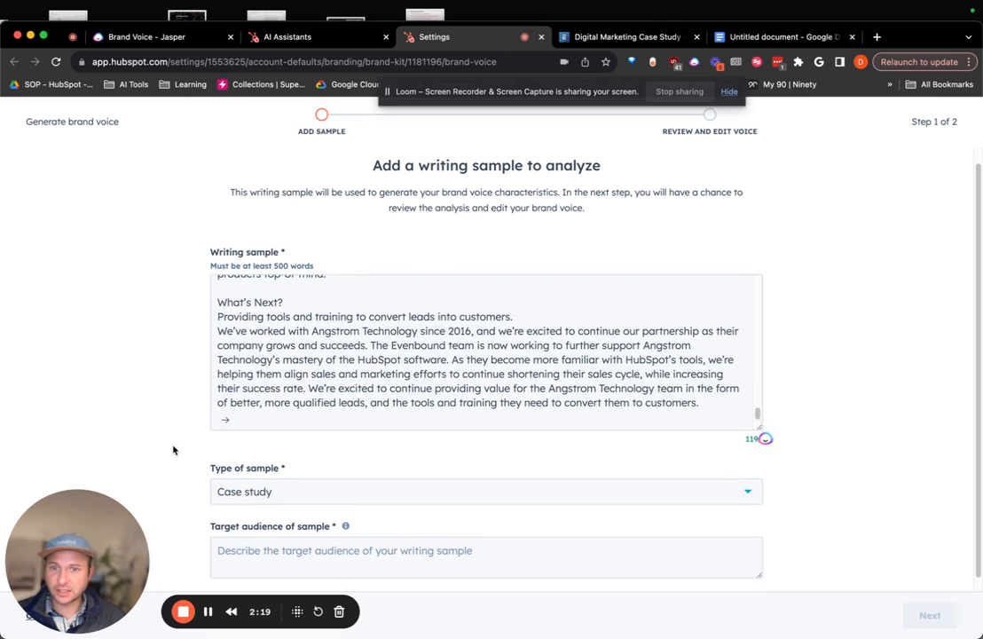
- Copy the help example beginning "Marketing professionals at small to medium-sized businesses" into the sample's target audience
left_click(285, 560)
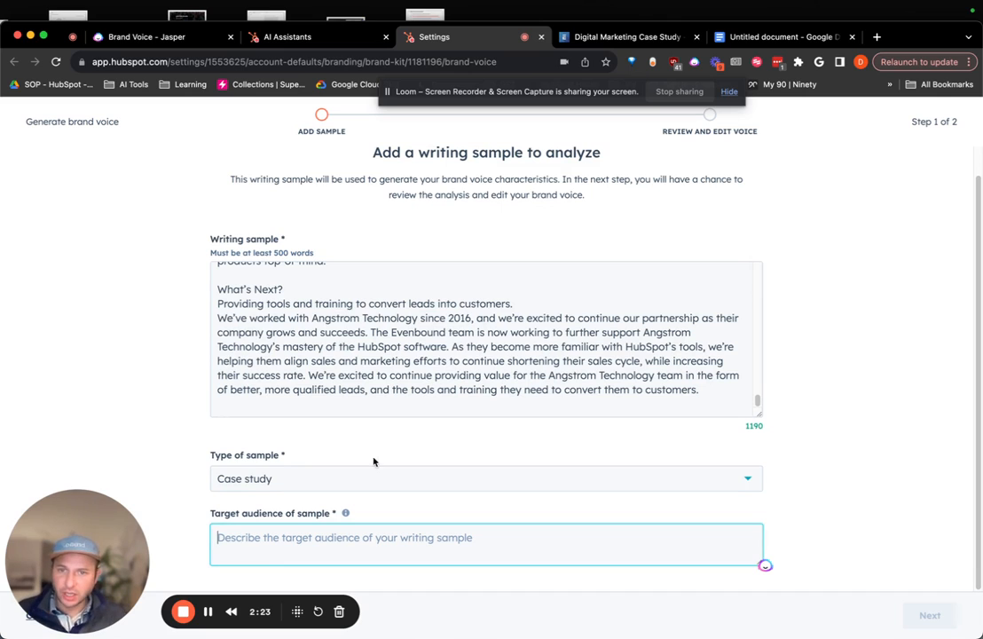
mouse_move(346, 513)
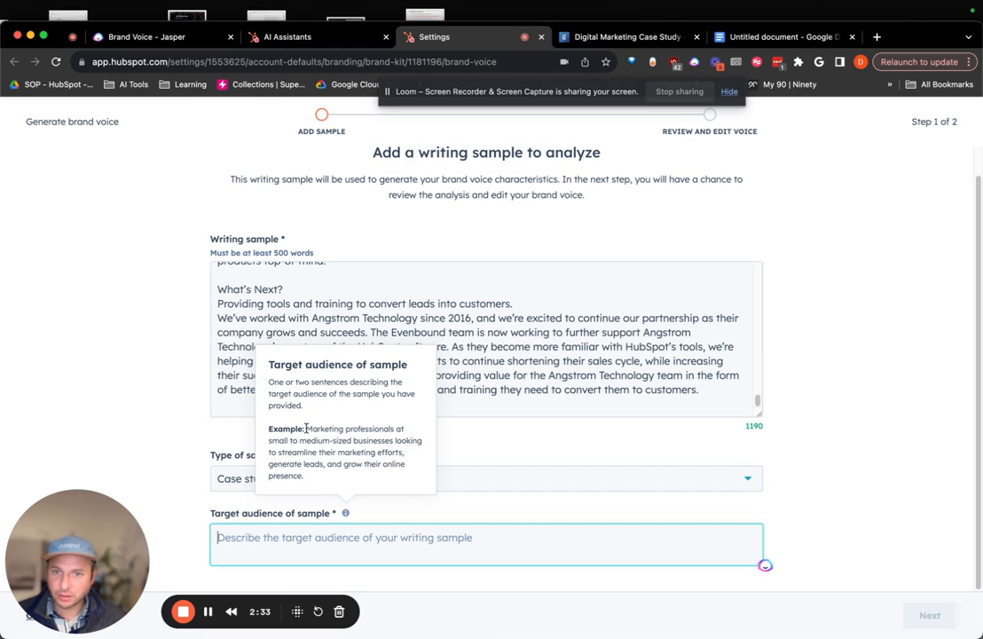
left_click_drag(306, 430, 320, 476)
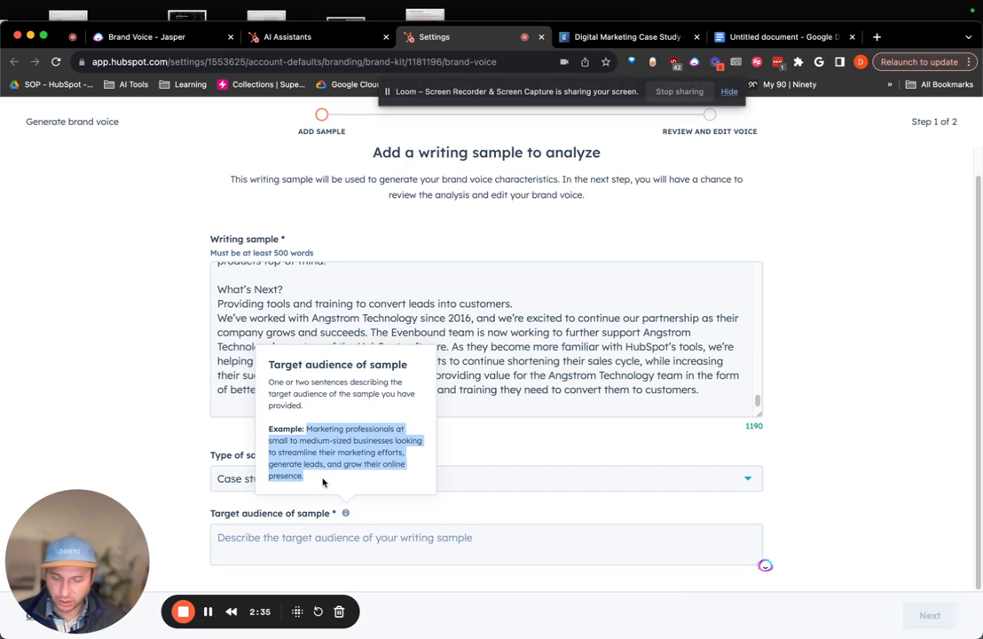
key("super+c")
left_click(217, 538)
key("super+v")
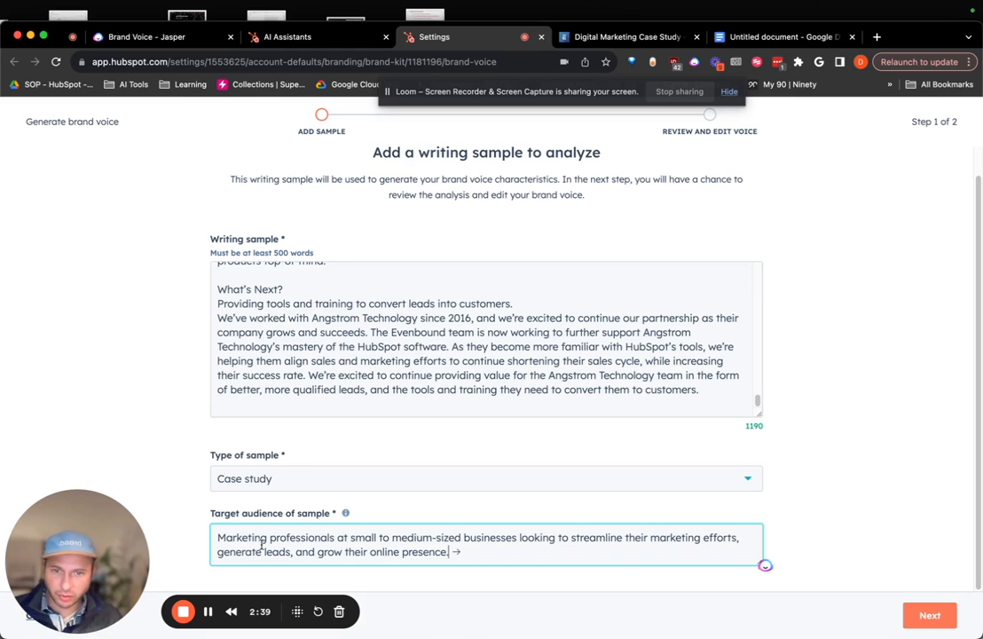
- Append "HubSpot customers looking to improve their usage of the platform." to the target audience and submit the sample for analysis
key("BackSpace")
type("H")
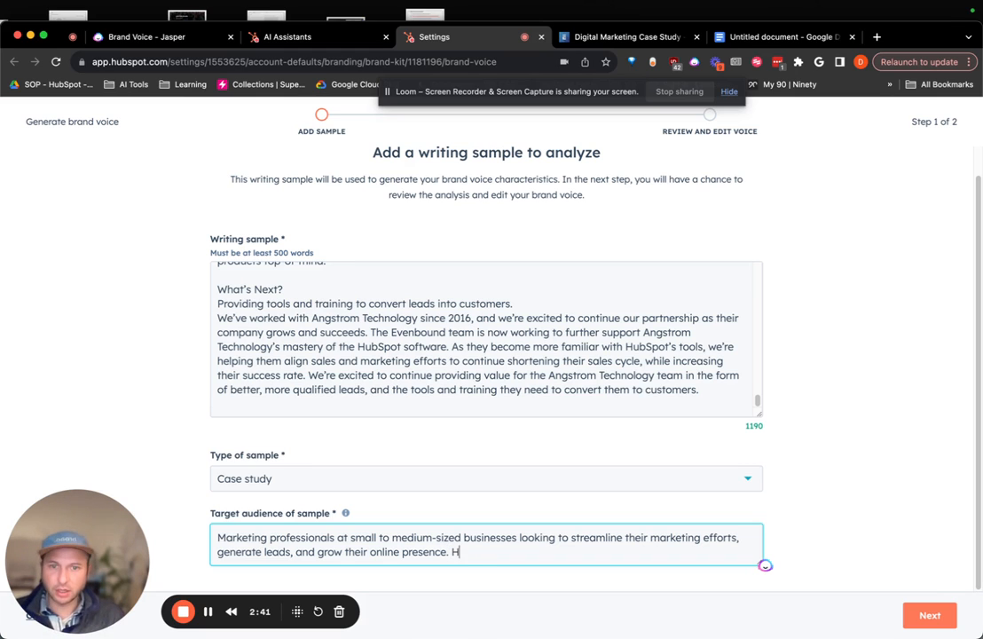
type("ubSpot customers ")
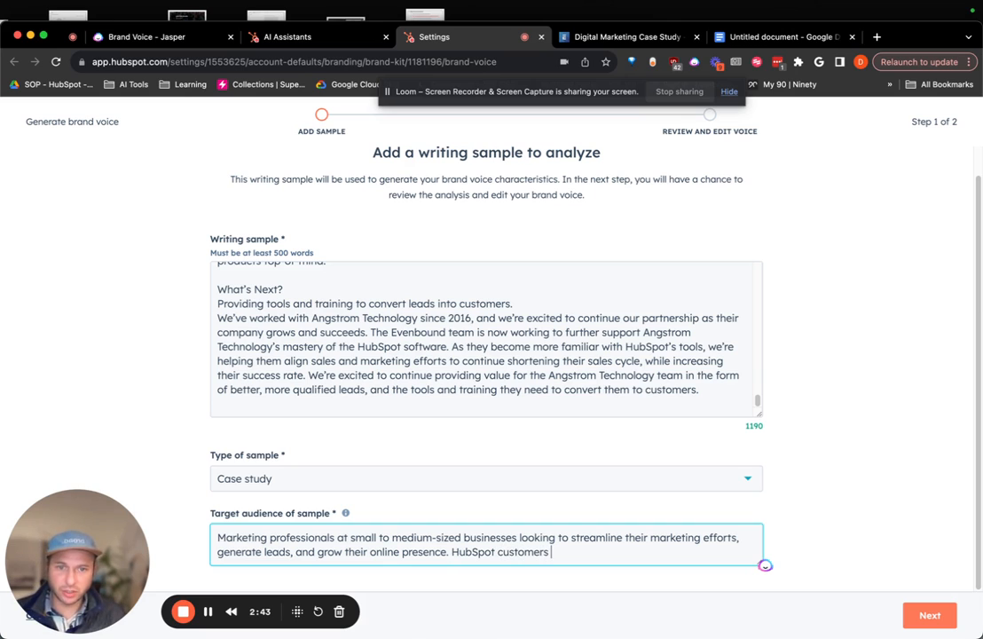
type("looking to")
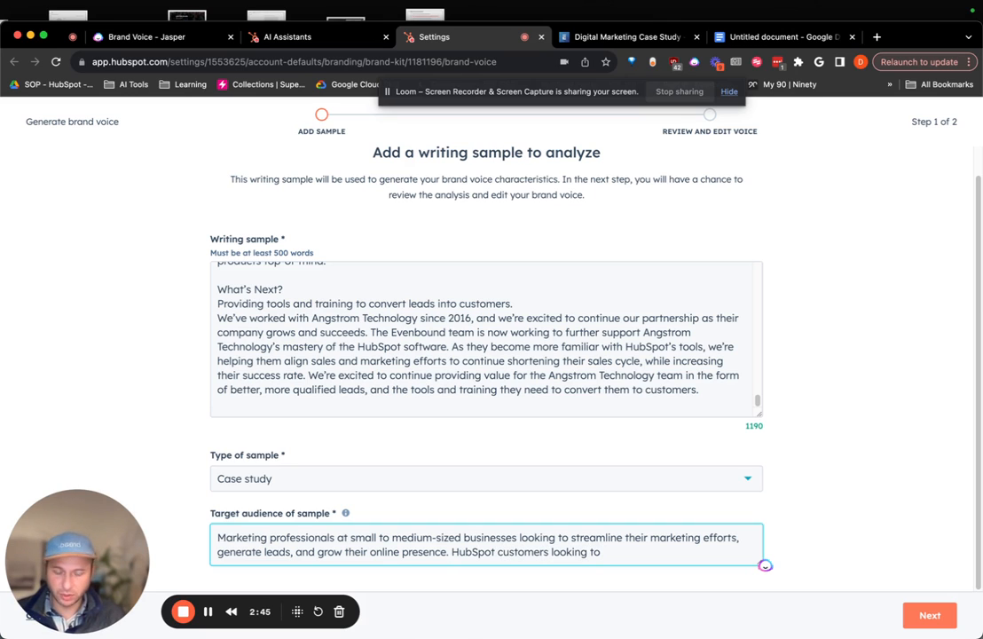
type(" improve their")
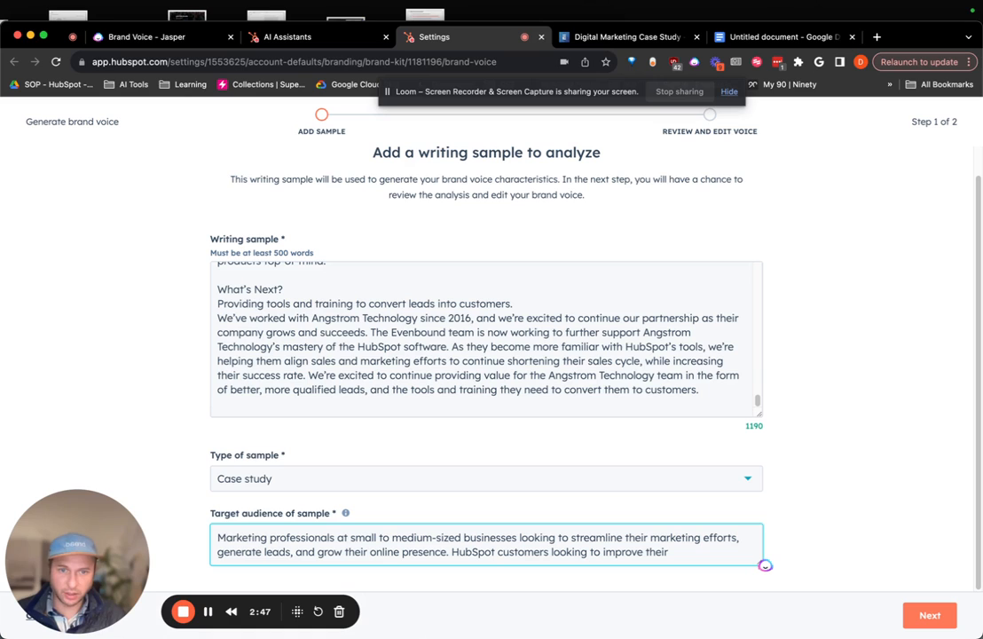
type(" usage of the platform.")
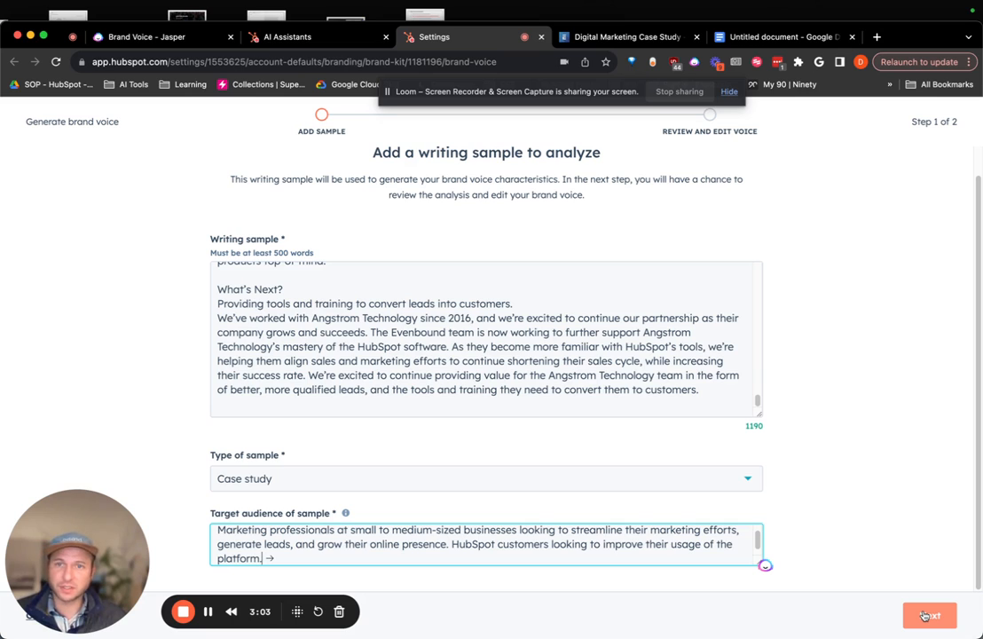
left_click(925, 615)
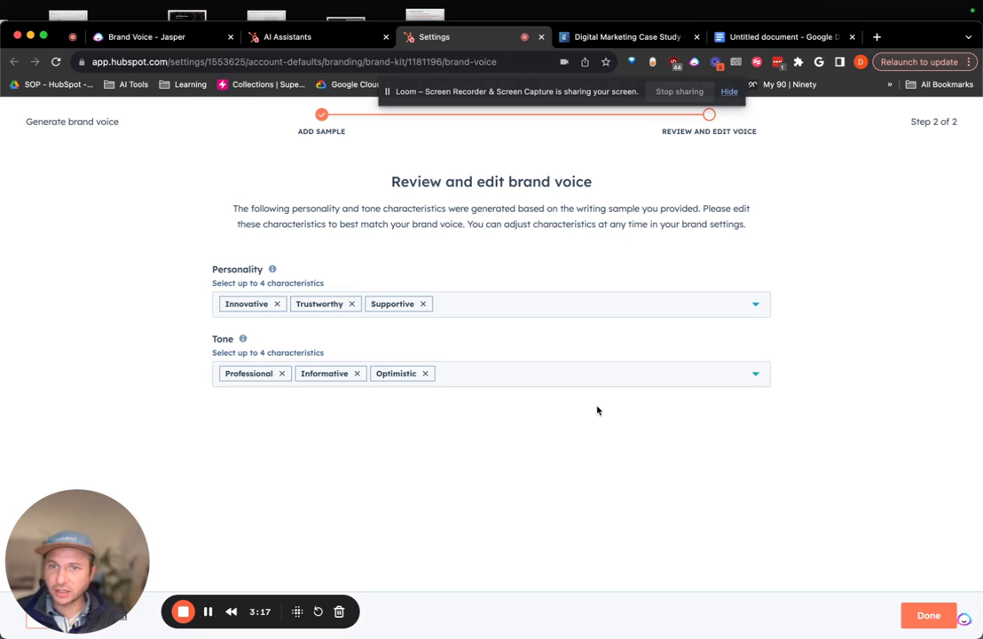
- Add Quirky as the fourth personality characteristic of the brand voice
left_click(756, 304)
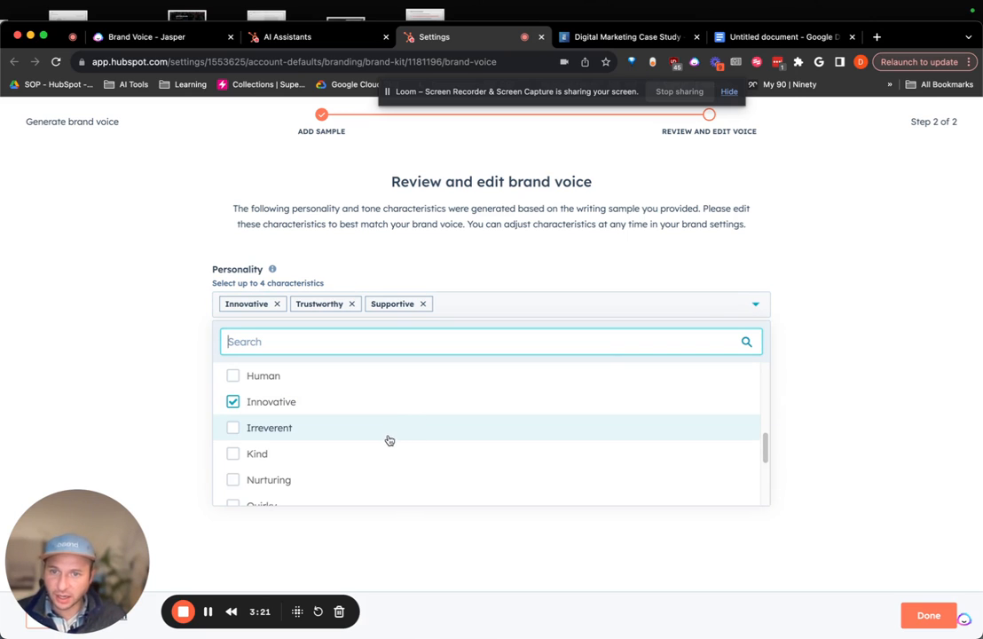
scroll(301, 456, "down", 5)
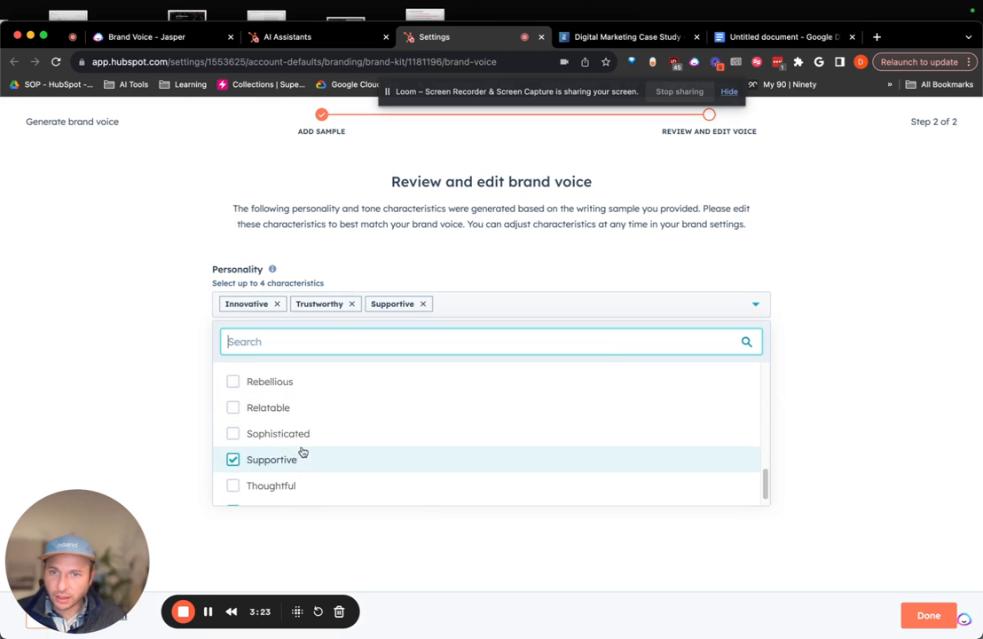
scroll(306, 453, "up", 3)
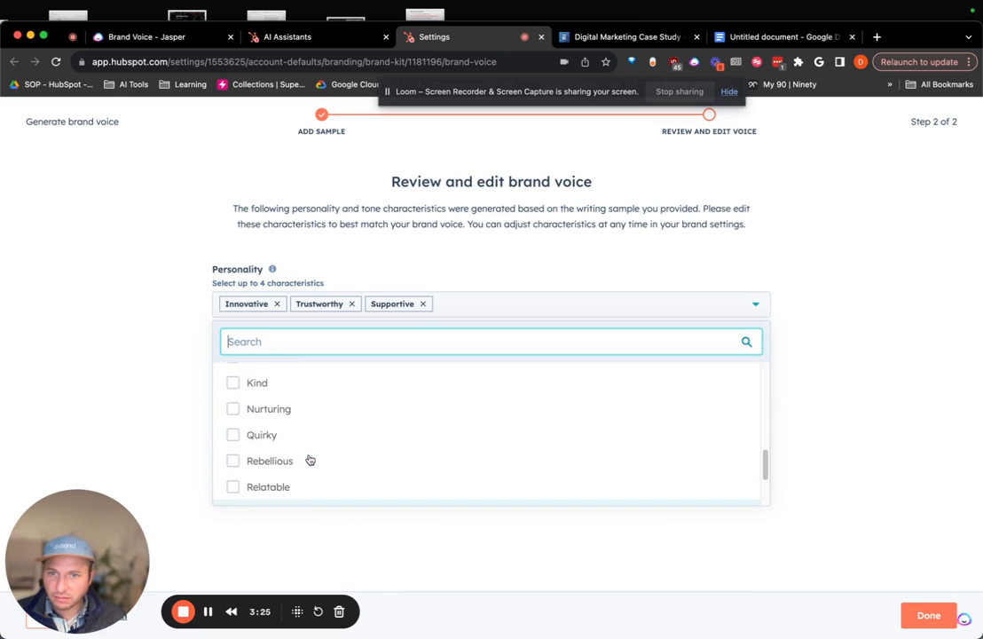
scroll(335, 446, "up", 1)
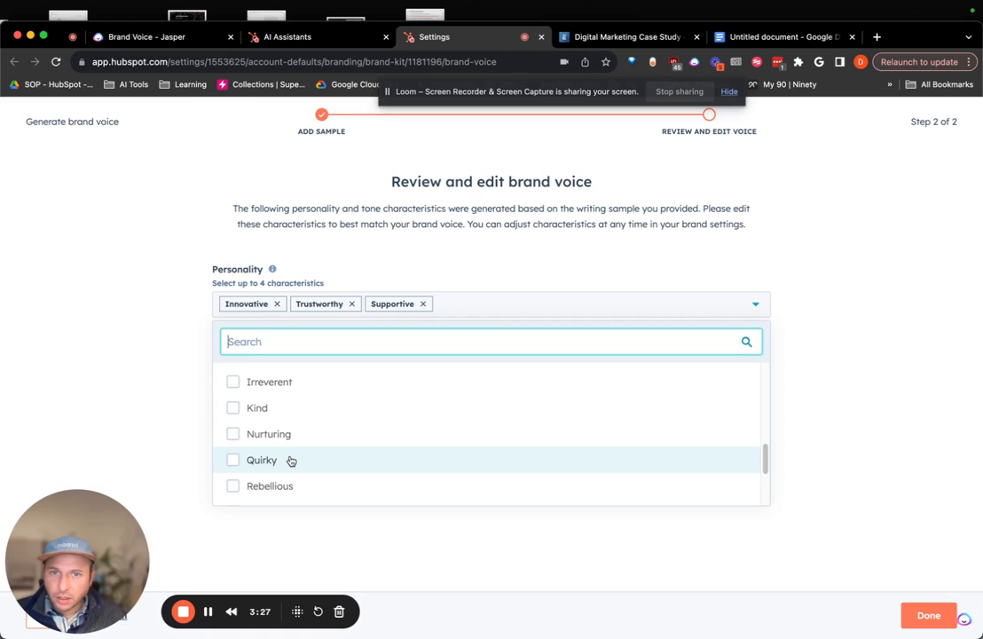
left_click(288, 460)
left_click(110, 392)
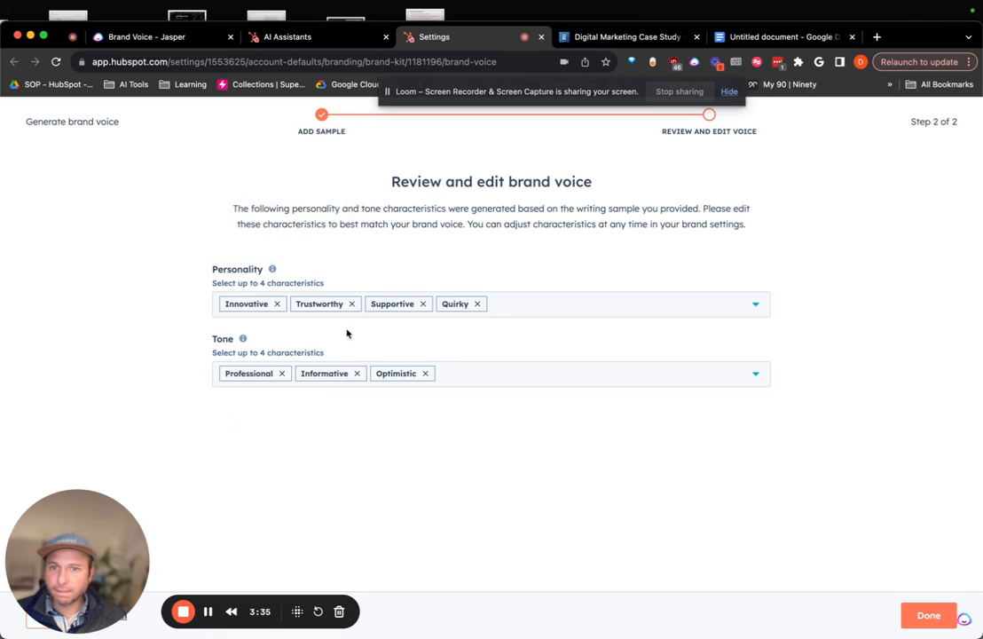
- Add Respectful to the tone characteristics and finish generating the brand voice
mouse_move(242, 340)
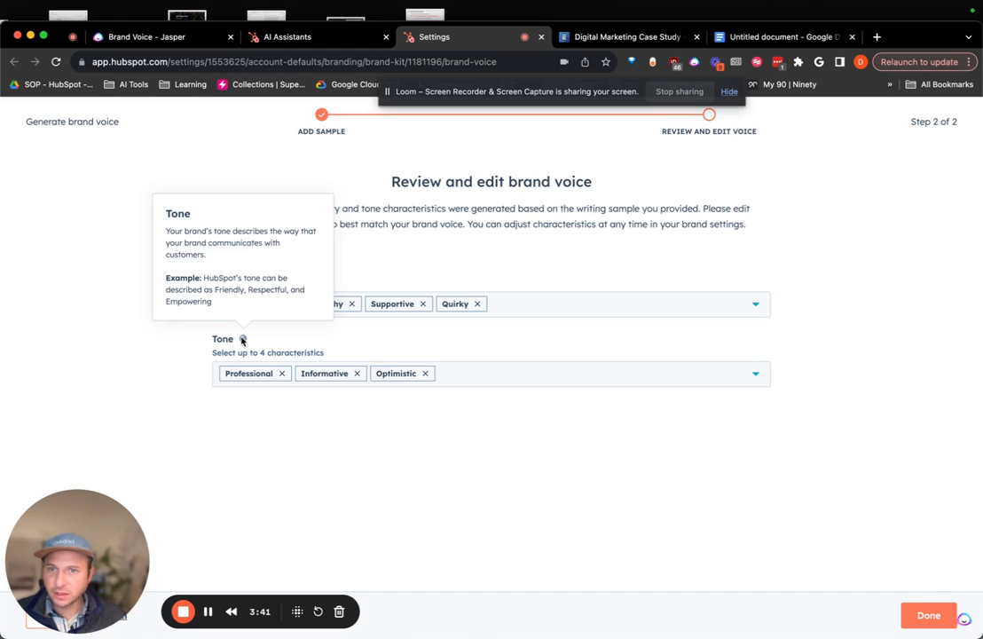
left_click(606, 382)
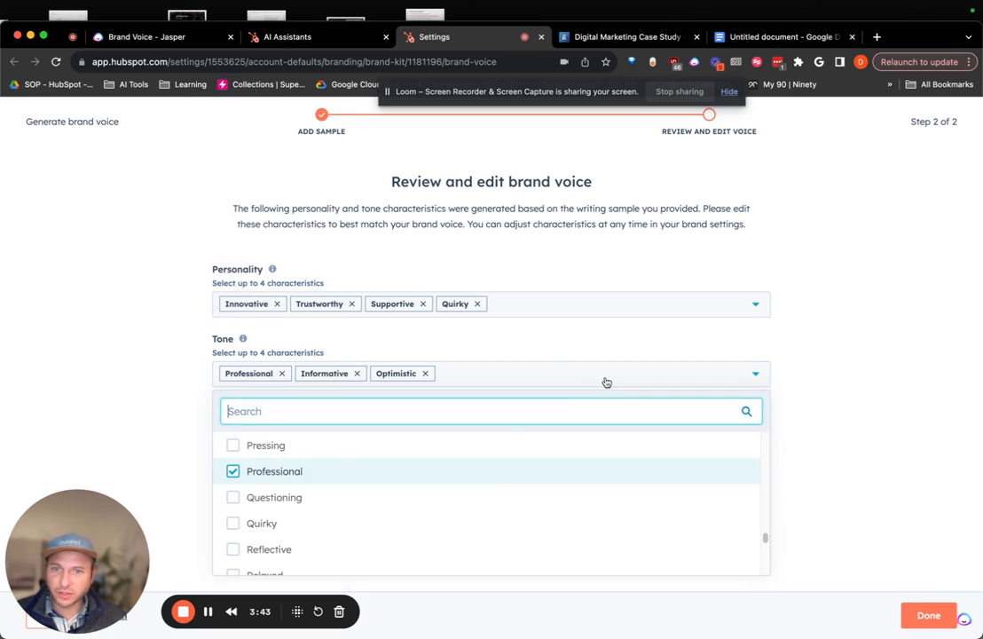
scroll(477, 468, "down", 3)
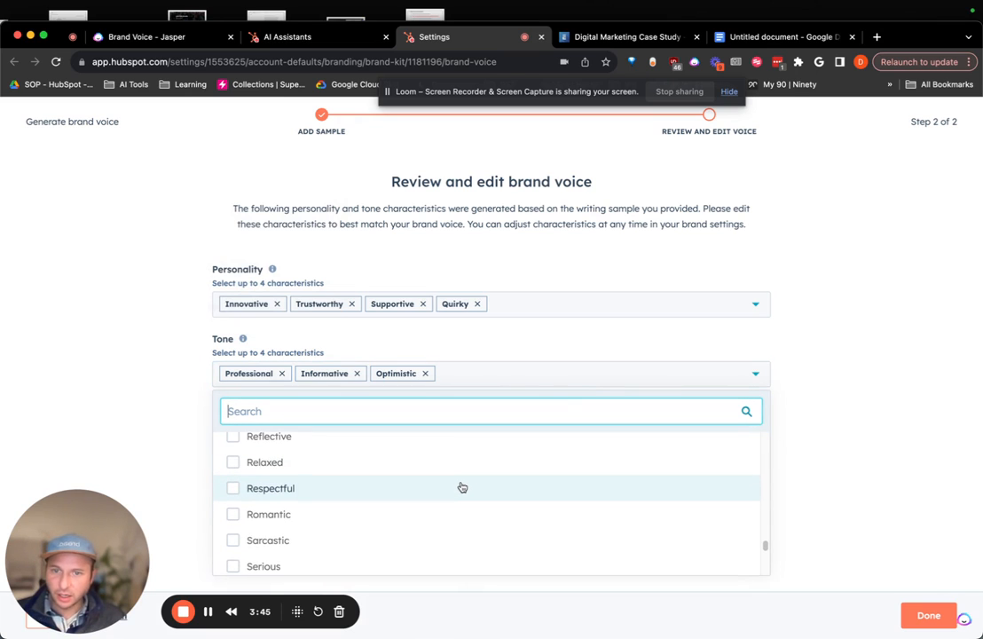
left_click(462, 488)
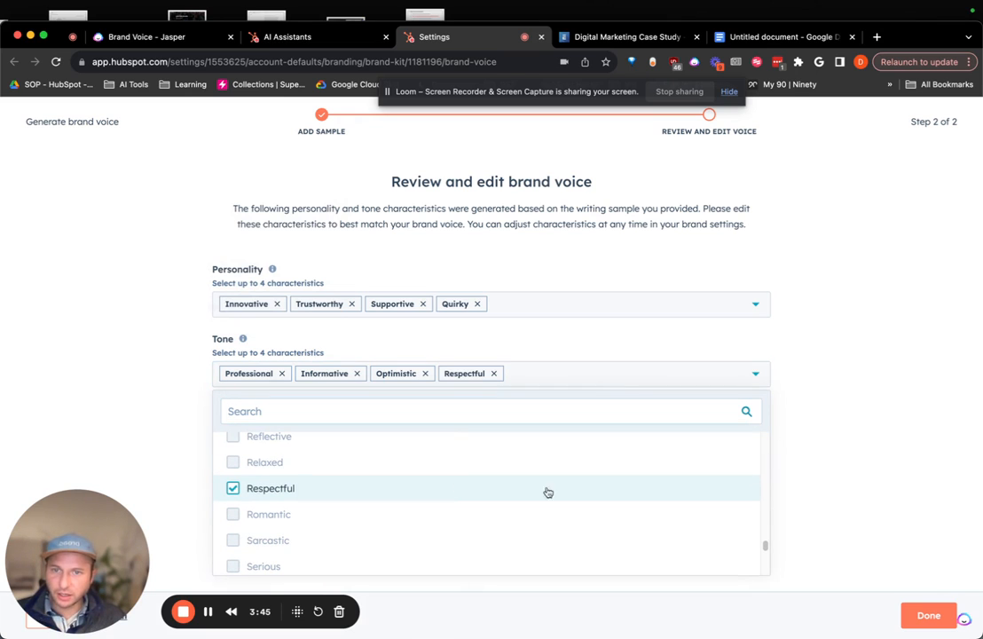
left_click(833, 423)
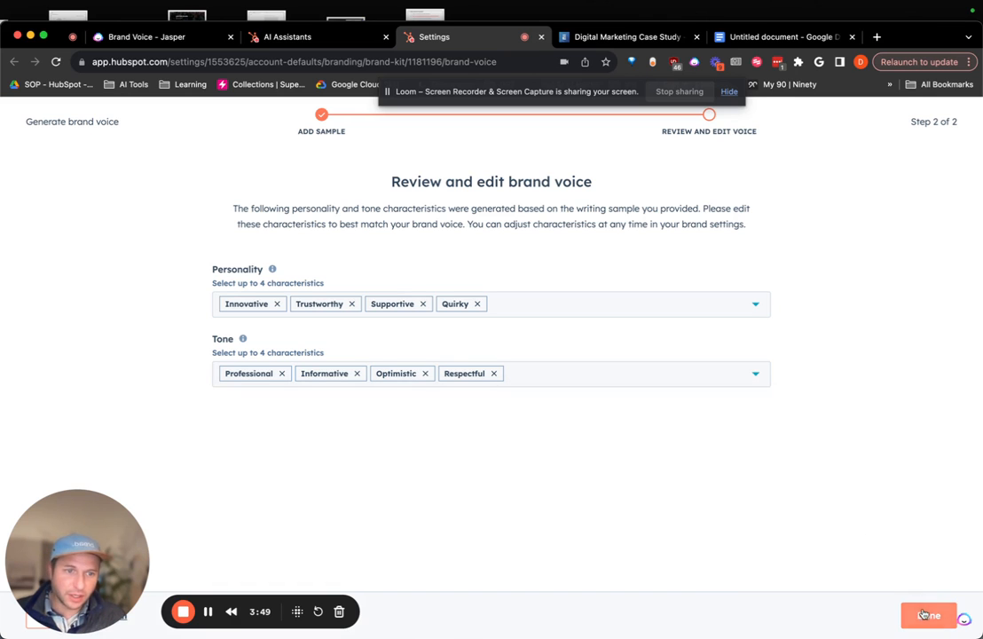
left_click(923, 614)
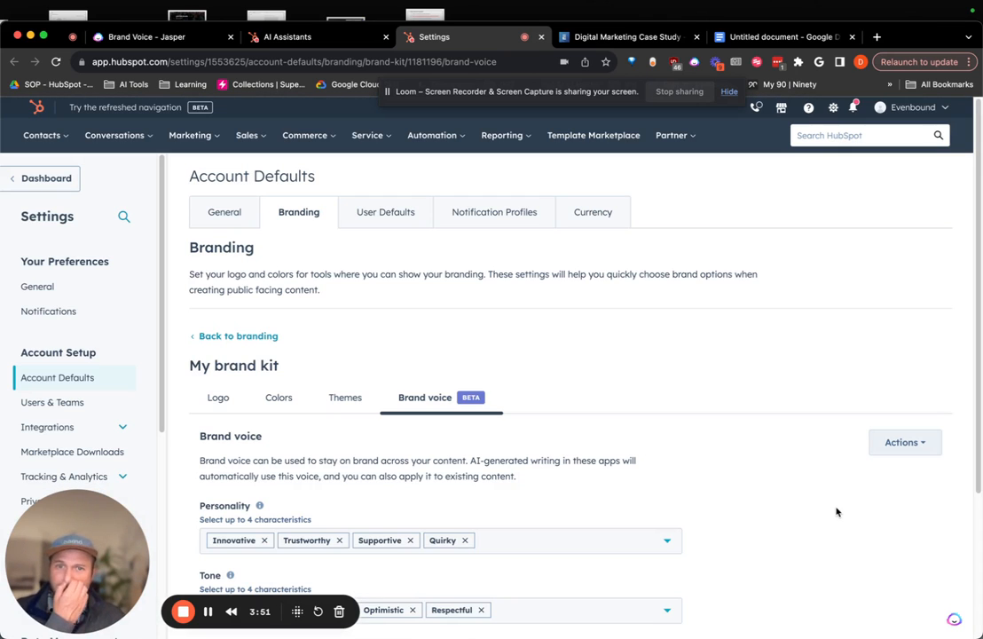
- Fill in the company mission under Context with the statement beginning "At Evenbound, we exist to empower our clients and our team members"
scroll(737, 419, "down", 3)
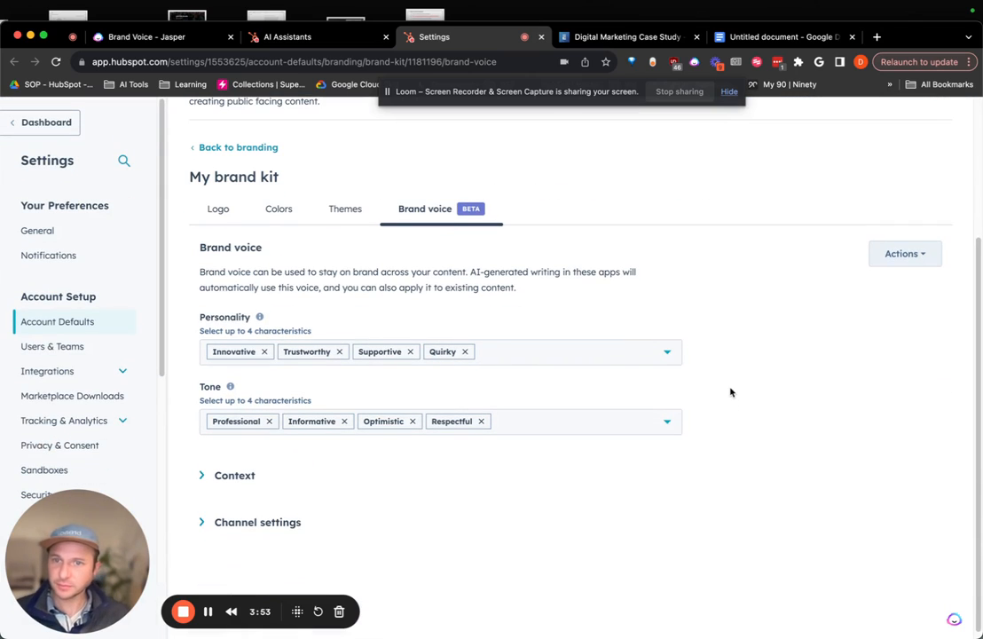
left_click(225, 476)
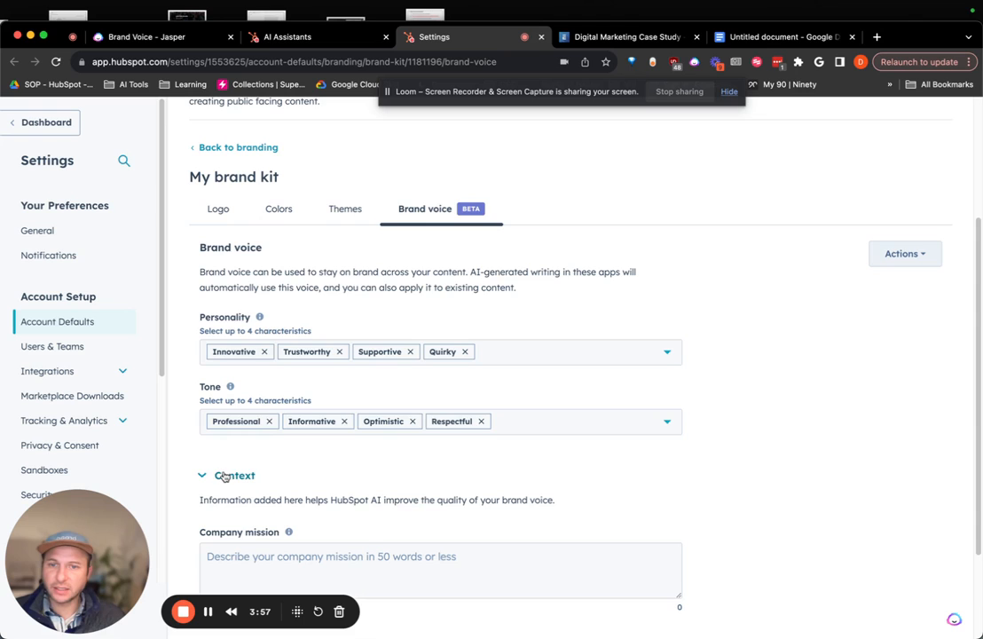
scroll(201, 468, "down", 2)
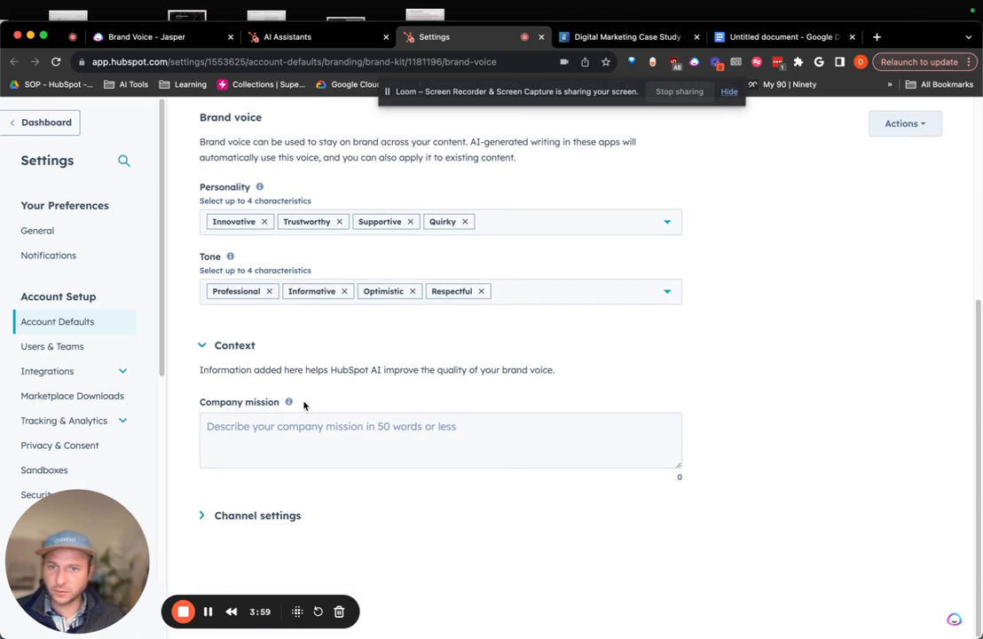
mouse_move(288, 403)
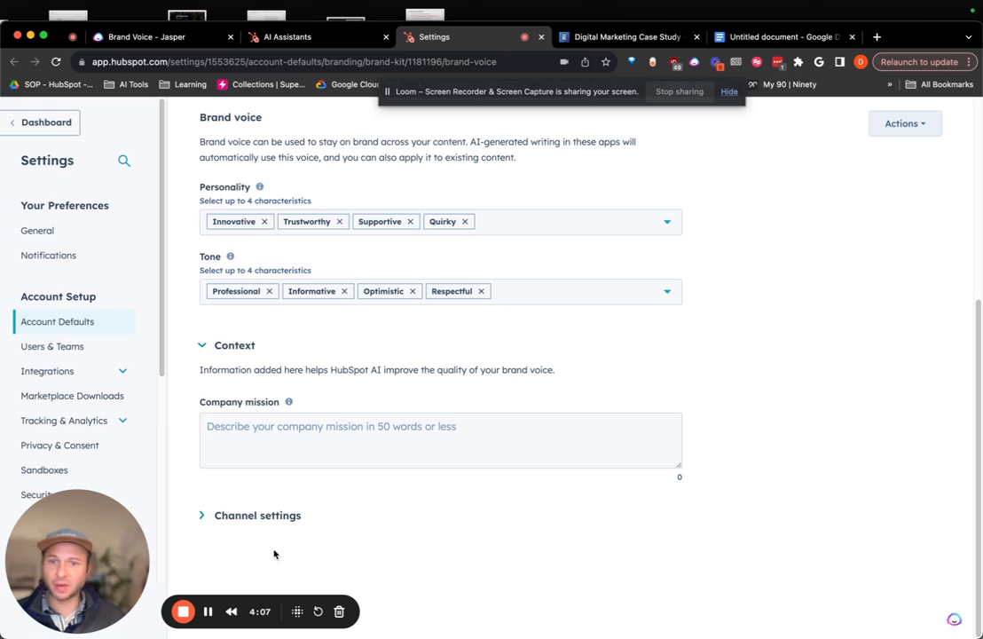
left_click(288, 430)
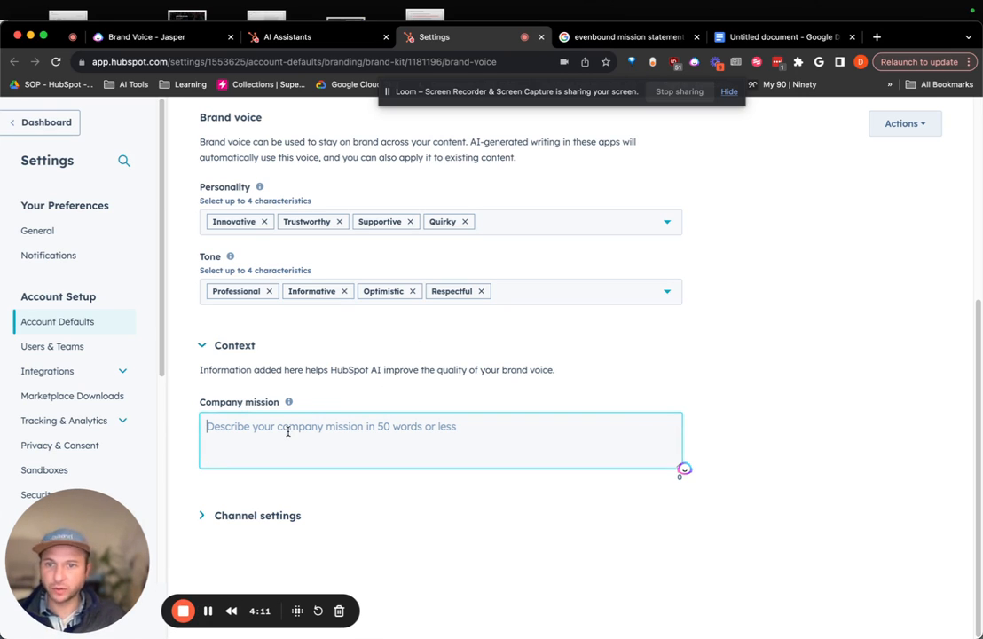
type("At Evenbound, we exist to empower our clients and our team members to reach their full potential as we create and grow end-to-end solutions on HubSpot. We are a growth marketing agency, specializing in HubSpot, digital transformation, and marketing strategy.")
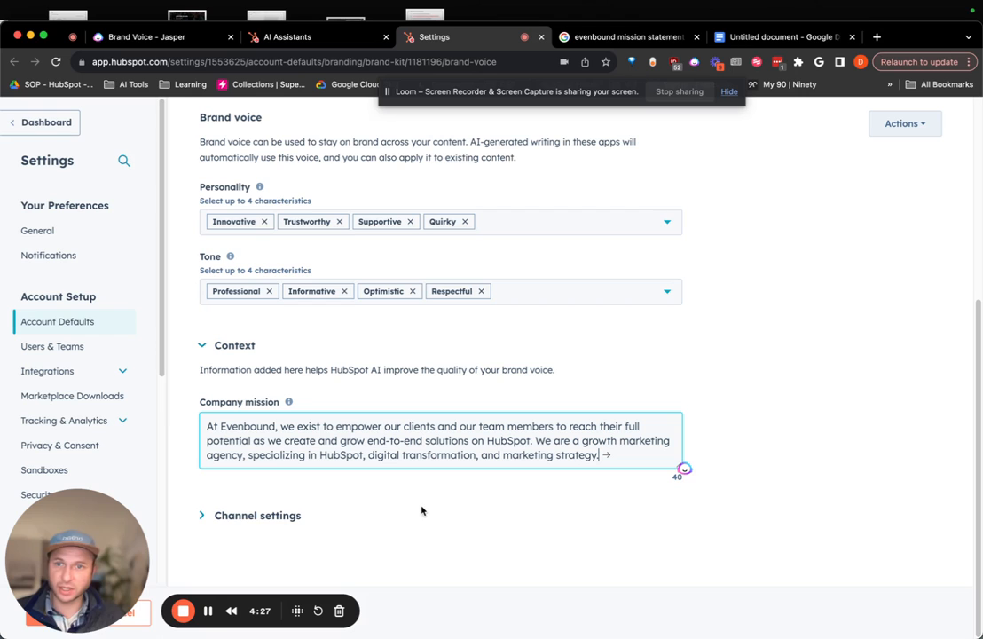
- Expand the channel settings and review which channels use the brand voice, along with the rest of the brand voice configuration
left_click(283, 523)
scroll(231, 372, "down", 3)
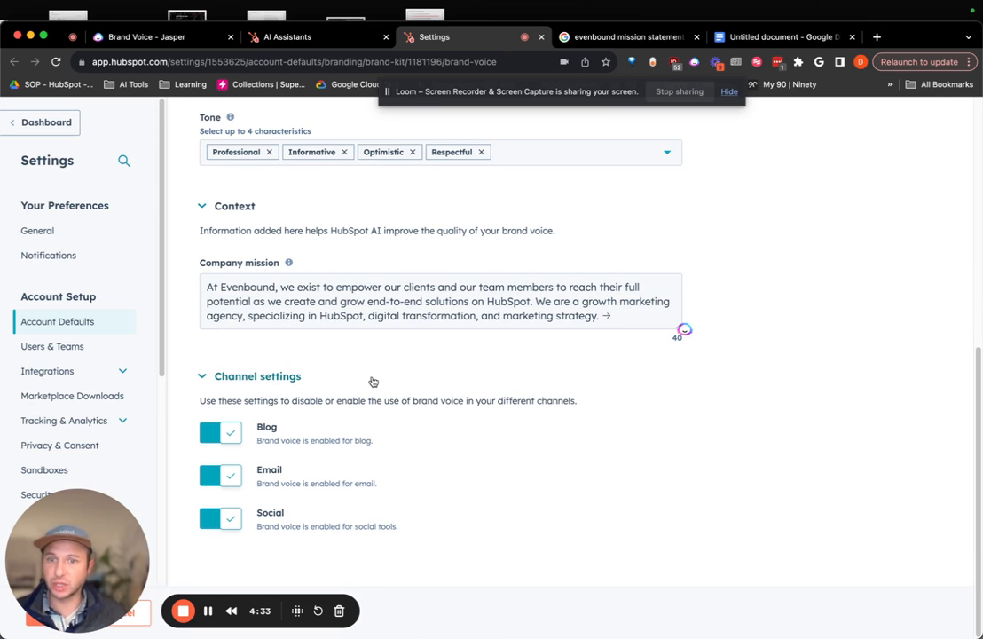
scroll(390, 381, "up", 10)
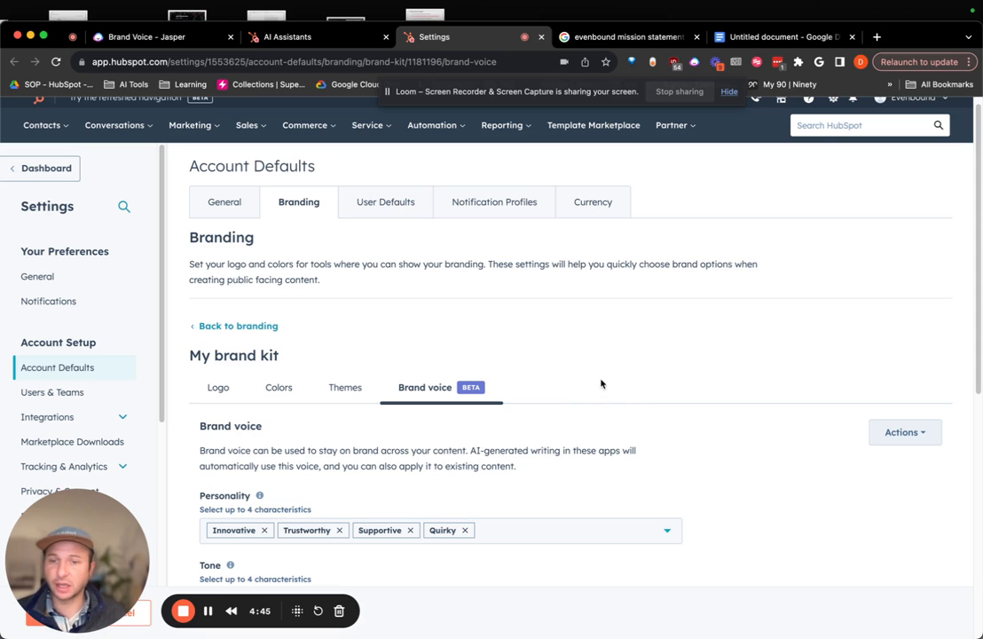
scroll(601, 383, "down", 5)
scroll(893, 279, "up", 2)
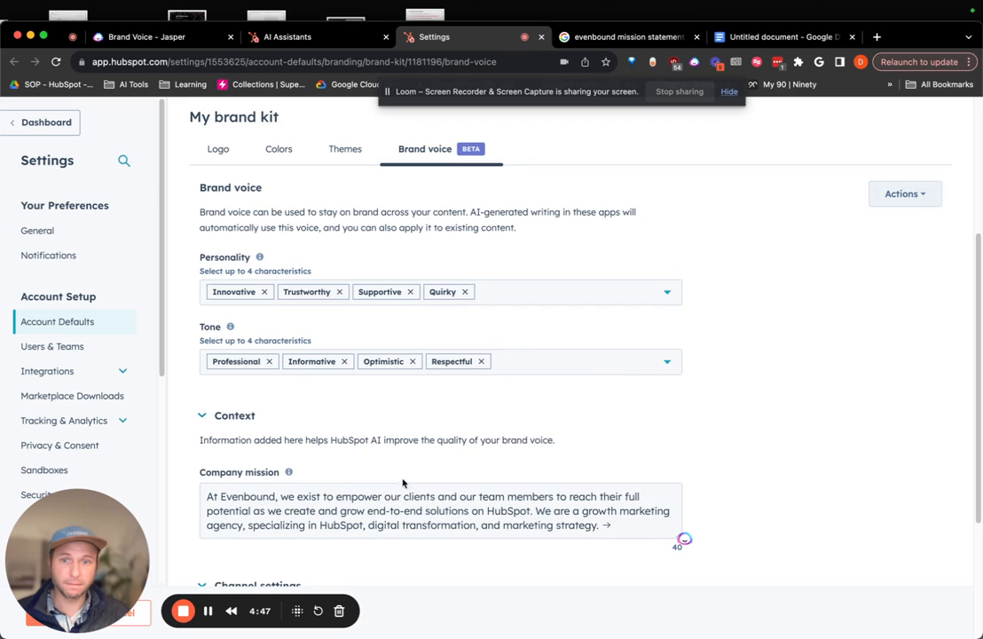
left_click(238, 587)
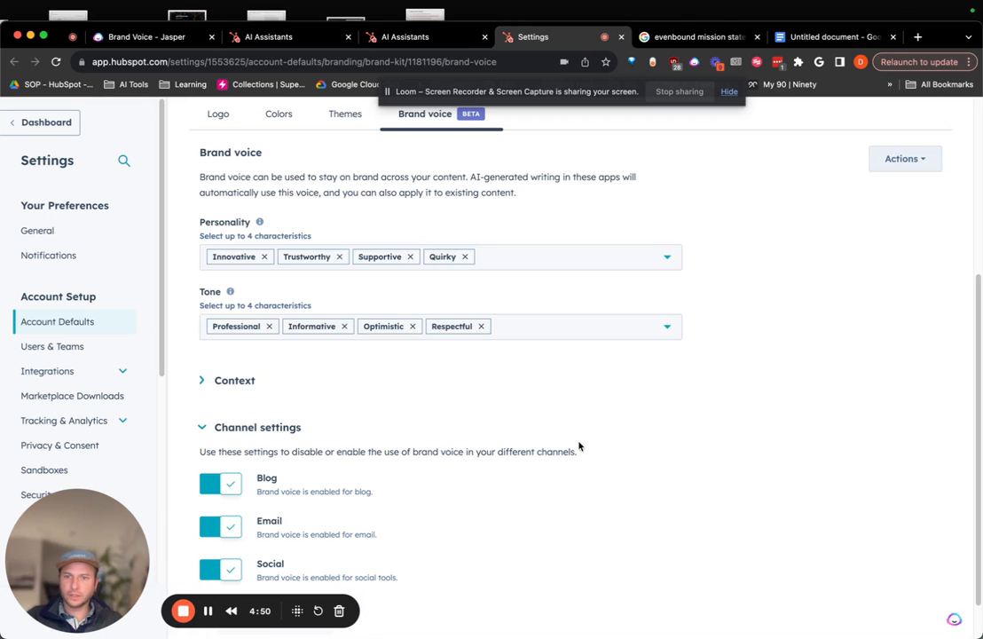
- Open the blog posts list in the marketing area's website content
scroll(577, 447, "up", 5)
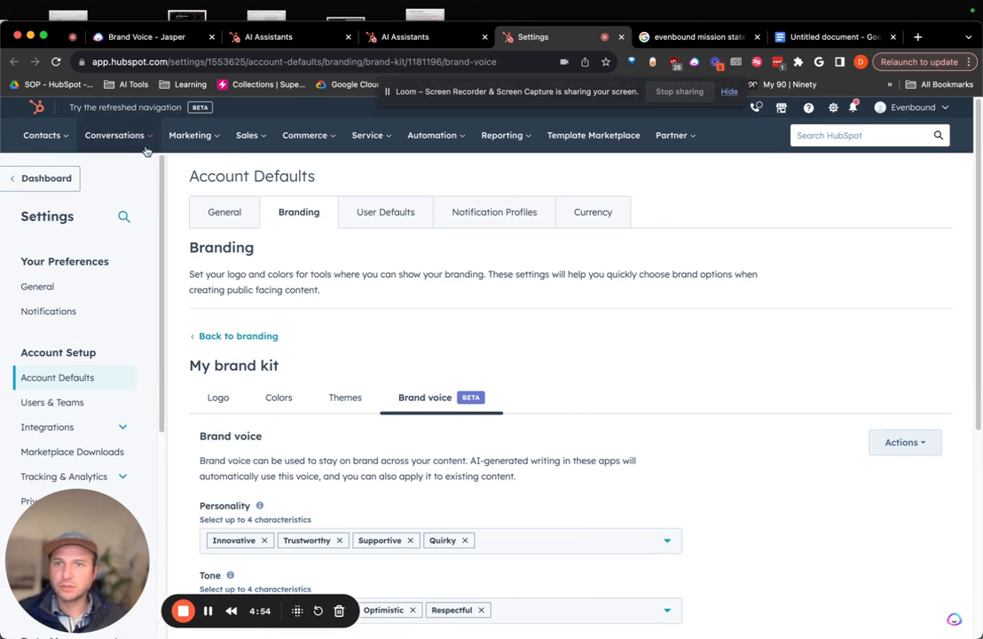
left_click(180, 144)
mouse_move(219, 306)
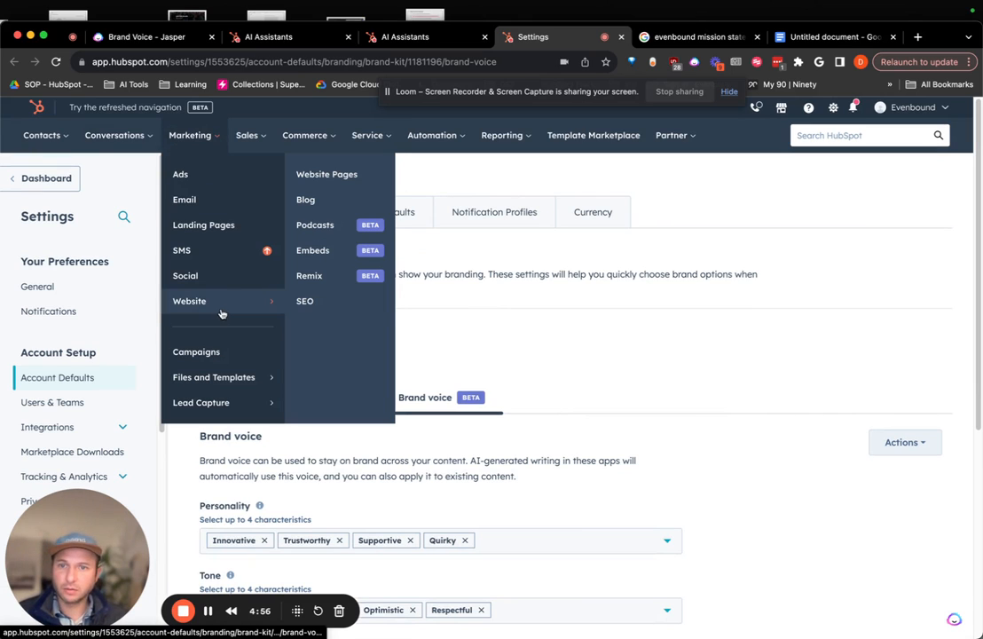
left_click(315, 199)
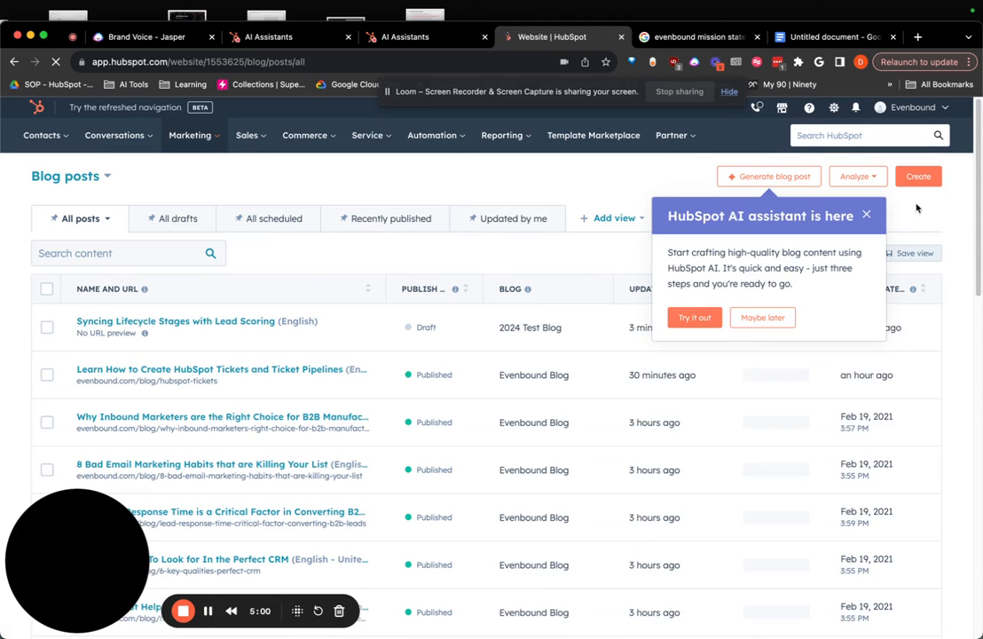
- Dismiss the AI assistant notice and start a generated blog post with an AI-suggested topic idea
left_click(868, 219)
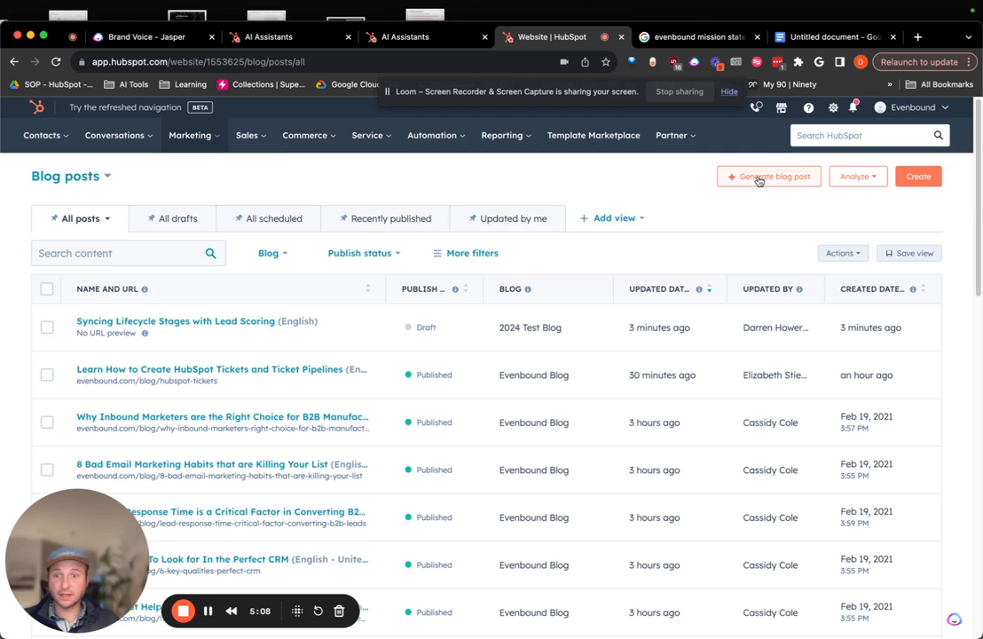
left_click(758, 180)
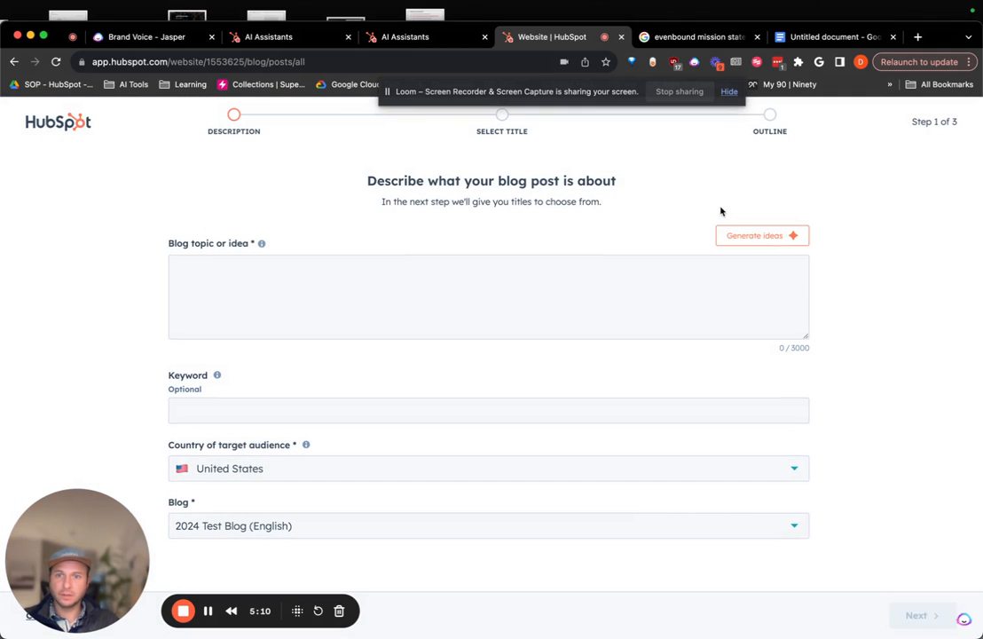
left_click(774, 237)
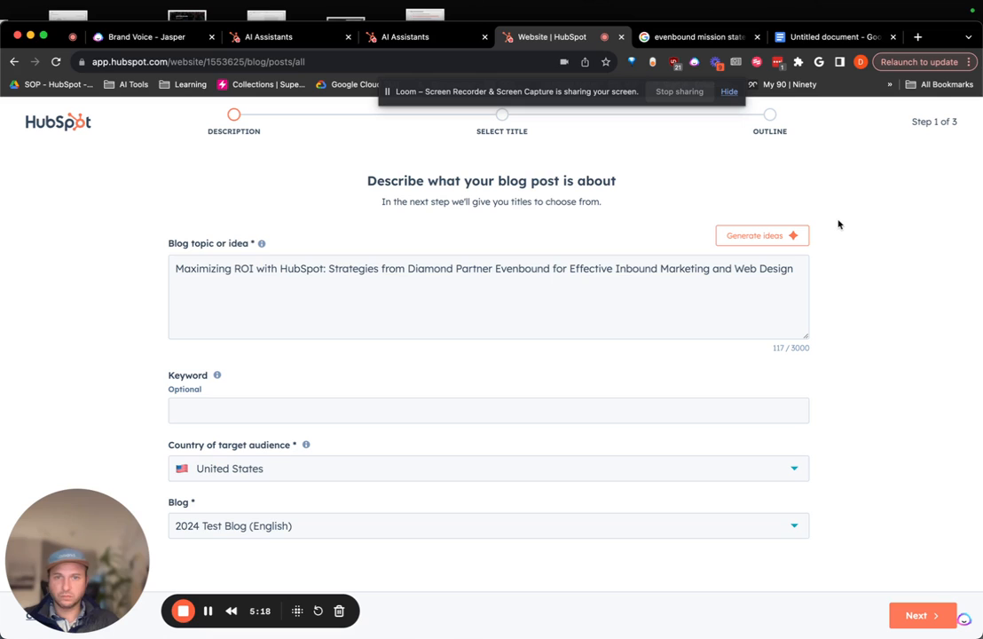
- Enter "HubSpot, ROI," as the first keywords for the blog post
left_click(272, 414)
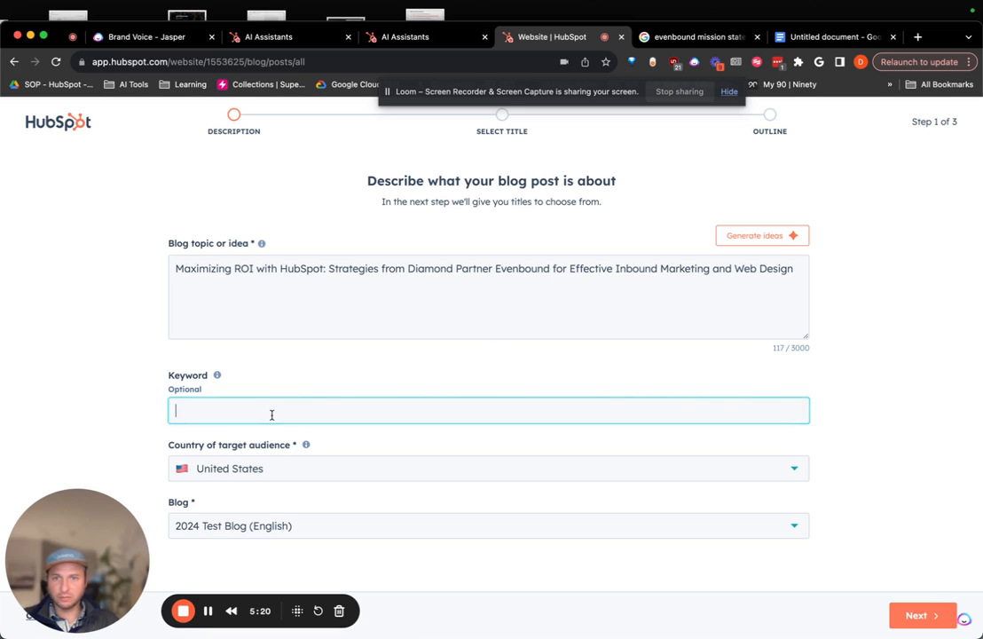
type("HubSpot")
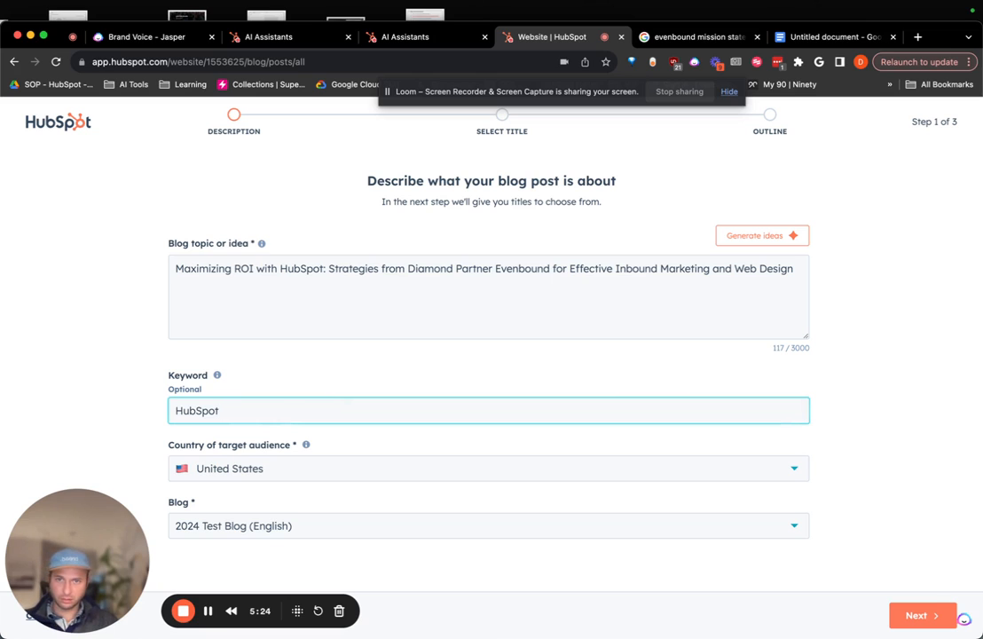
type(" ROI")
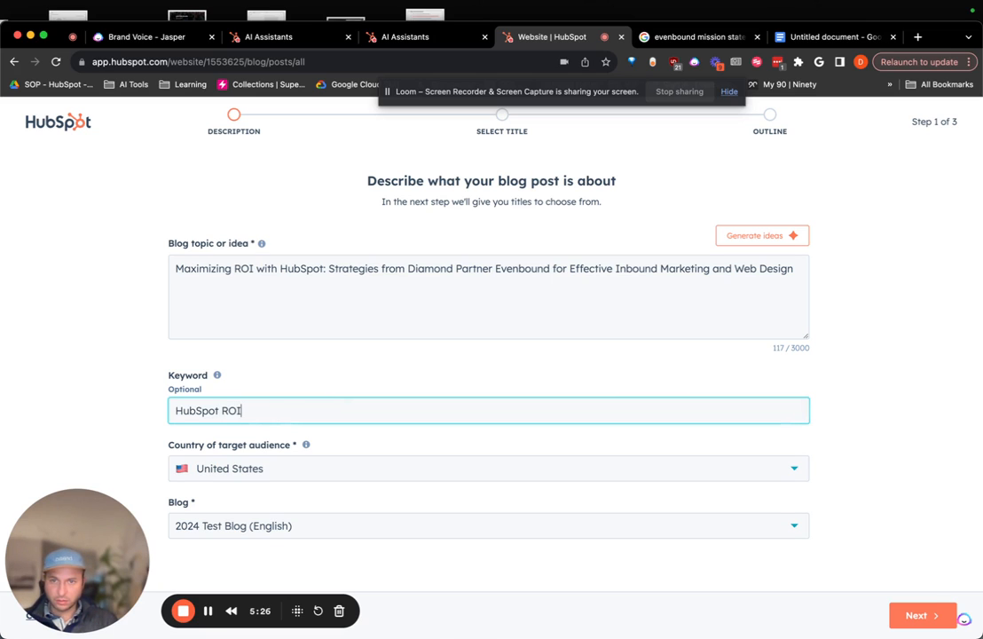
key("BackSpace")
key("BackSpace")
key("BackSpace")
key("BackSpace")
type(", ROPI")
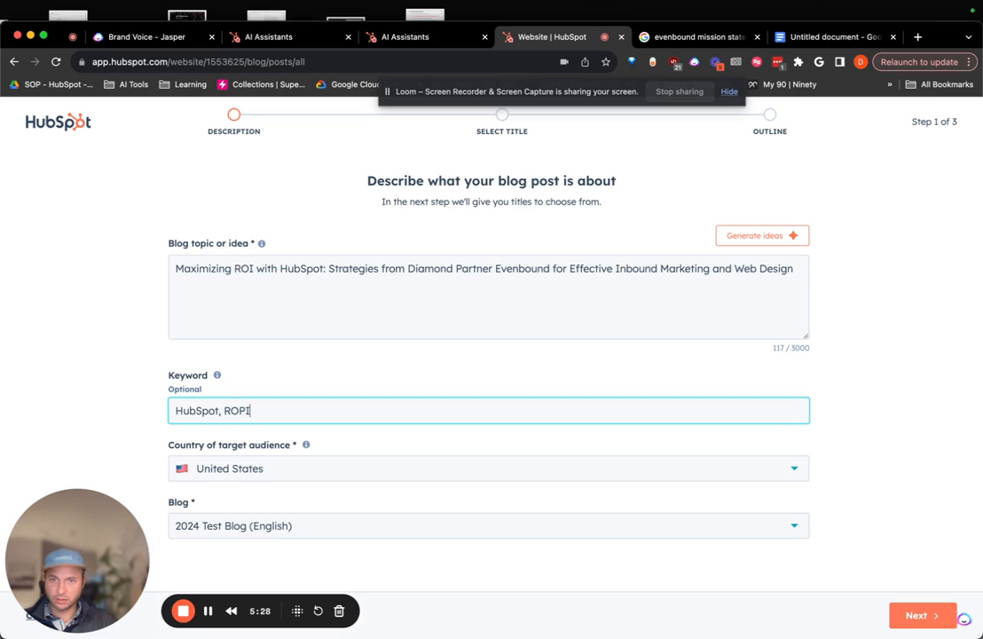
key("BackSpace")
key("BackSpace")
type("I, ")
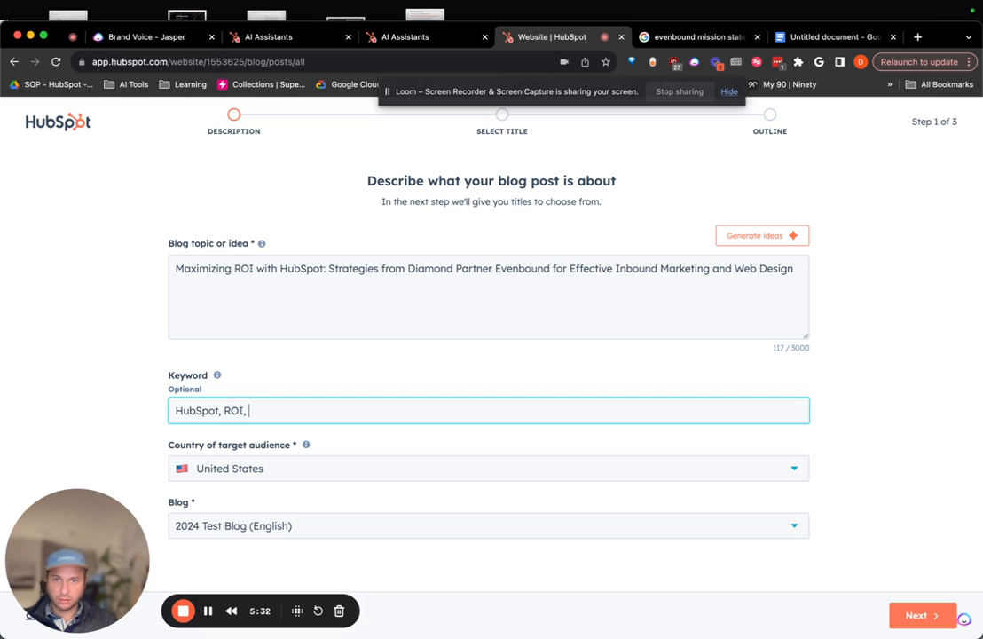
- Append "Demand Generation, HubSpot Partner" to the keywords and continue to the blog title suggestions
type("Demand Generation")
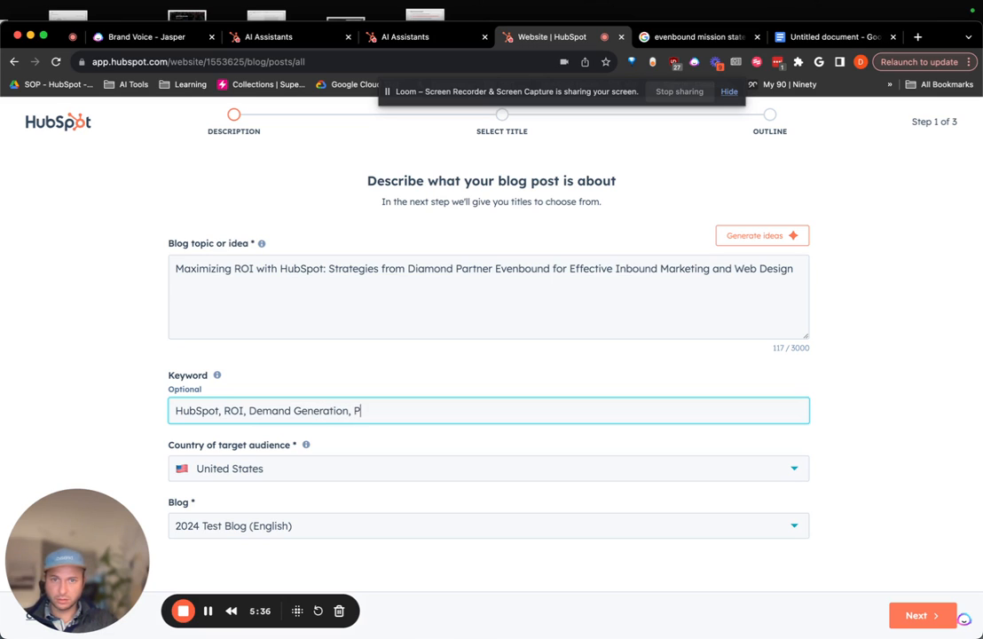
type(", P")
key("BackSpace")
type("HubSpot Partner")
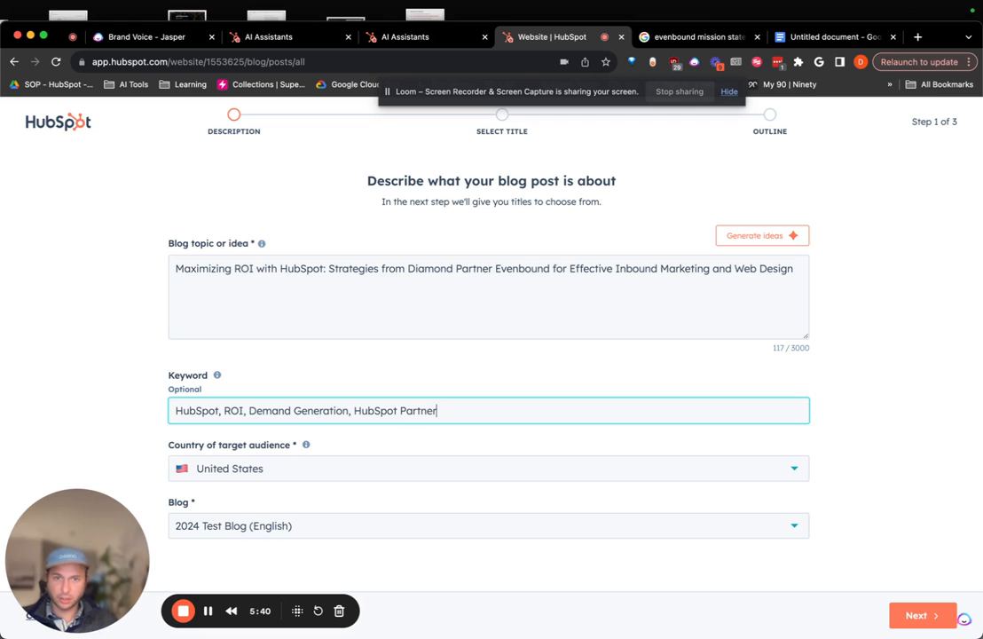
left_click(955, 623)
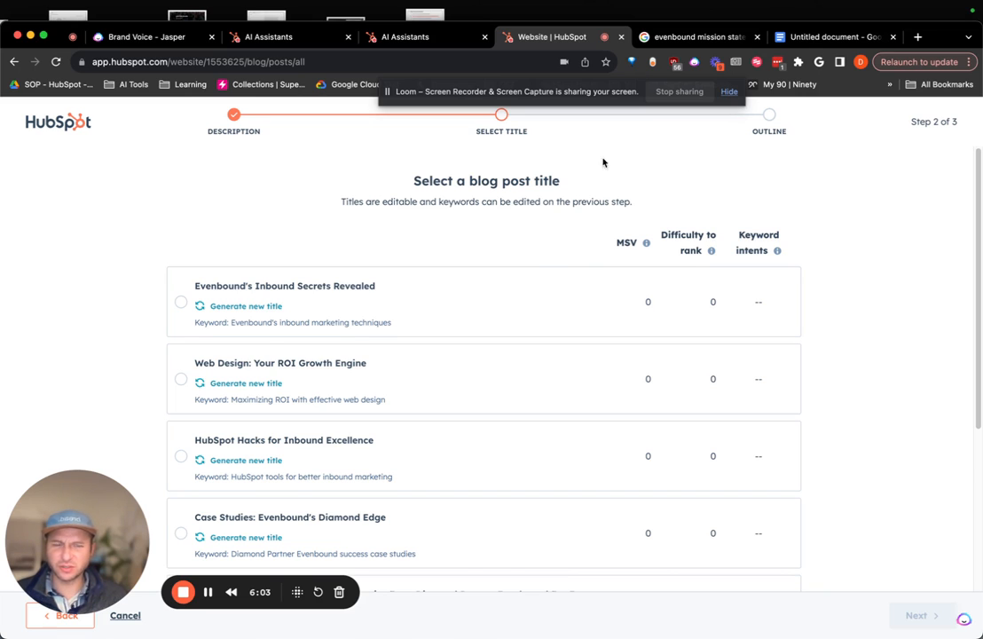
- Select the suggested title starting "Maximizing ROI With HubSpot: Strategies From Diamond Partner Evenbound" without editing it, and continue to the outline
scroll(826, 236, "down", 3)
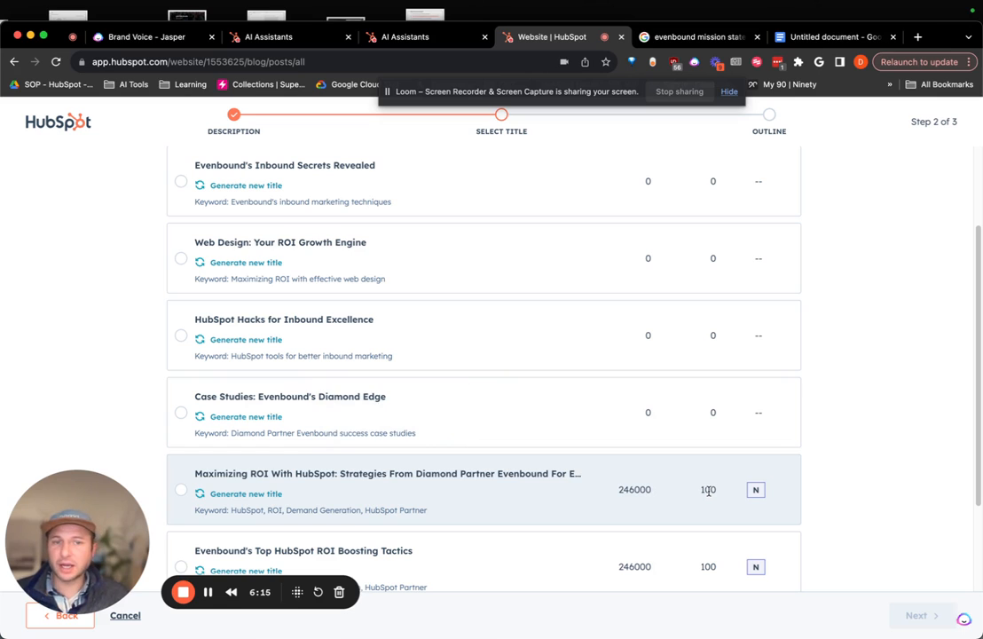
mouse_move(757, 489)
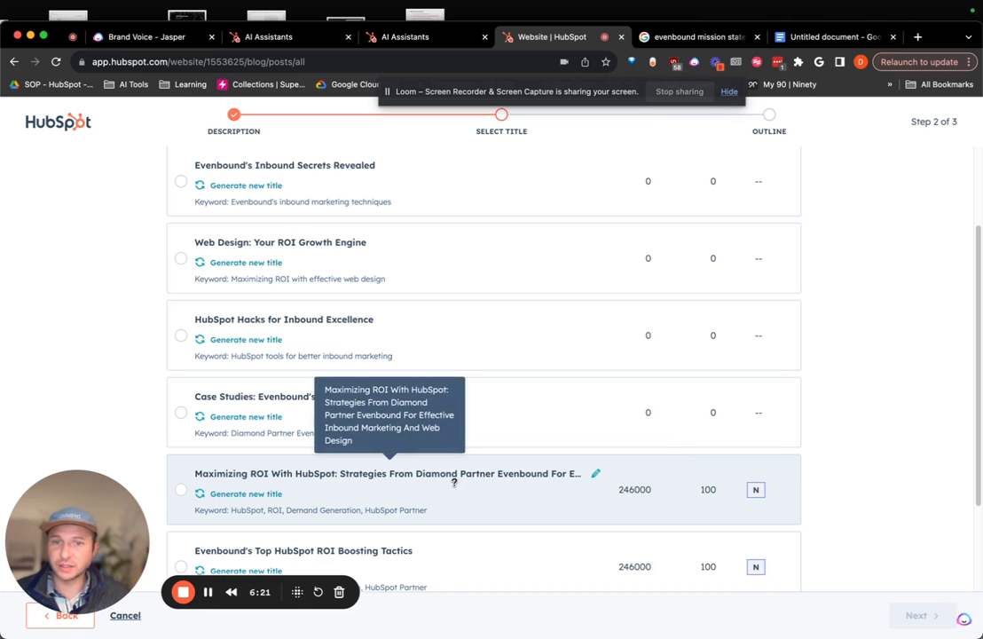
left_click(596, 474)
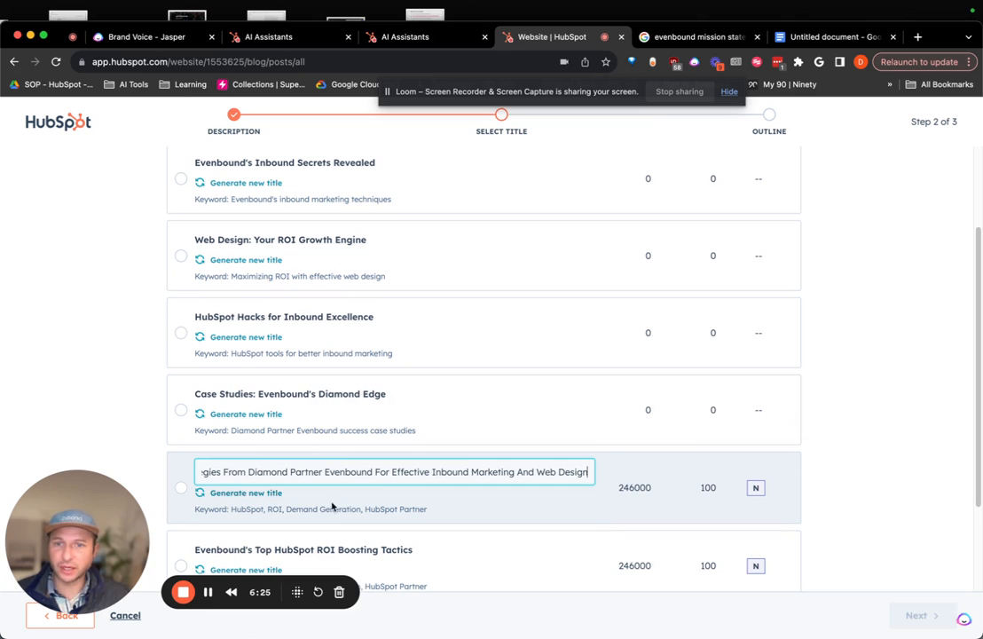
left_click(452, 514)
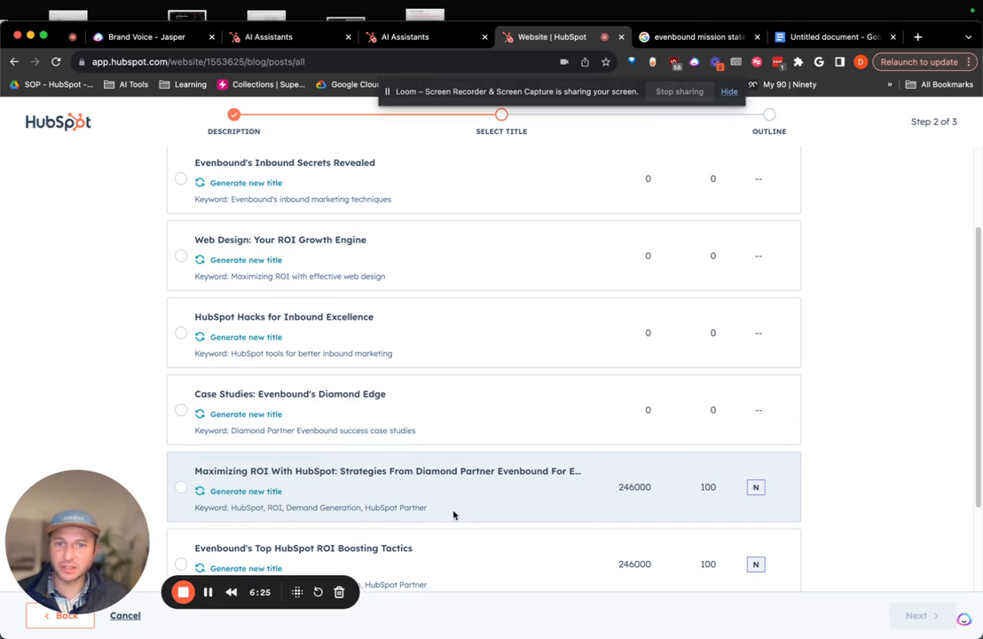
left_click(181, 487)
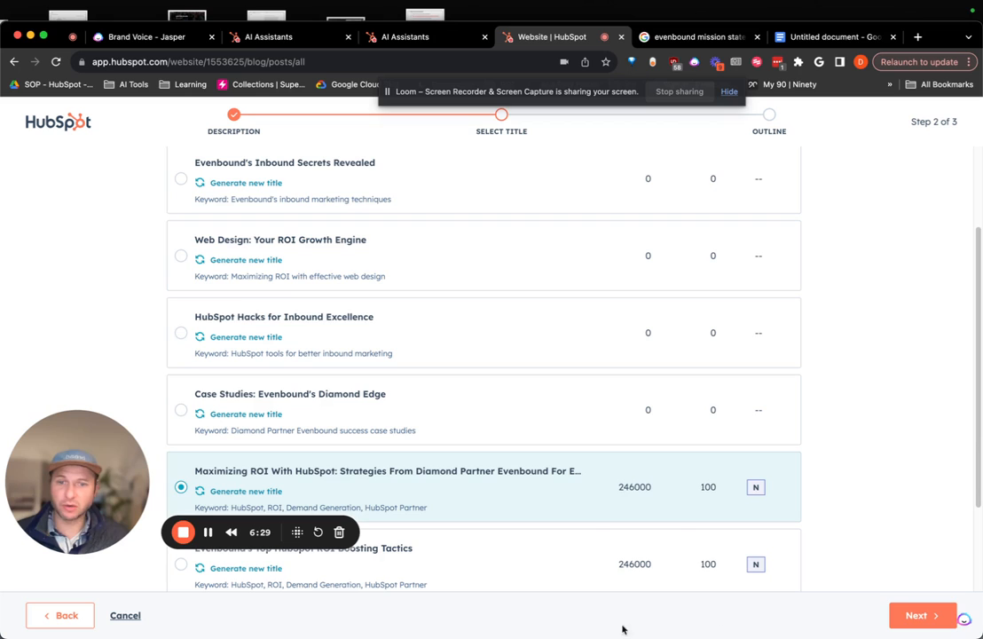
left_click(917, 615)
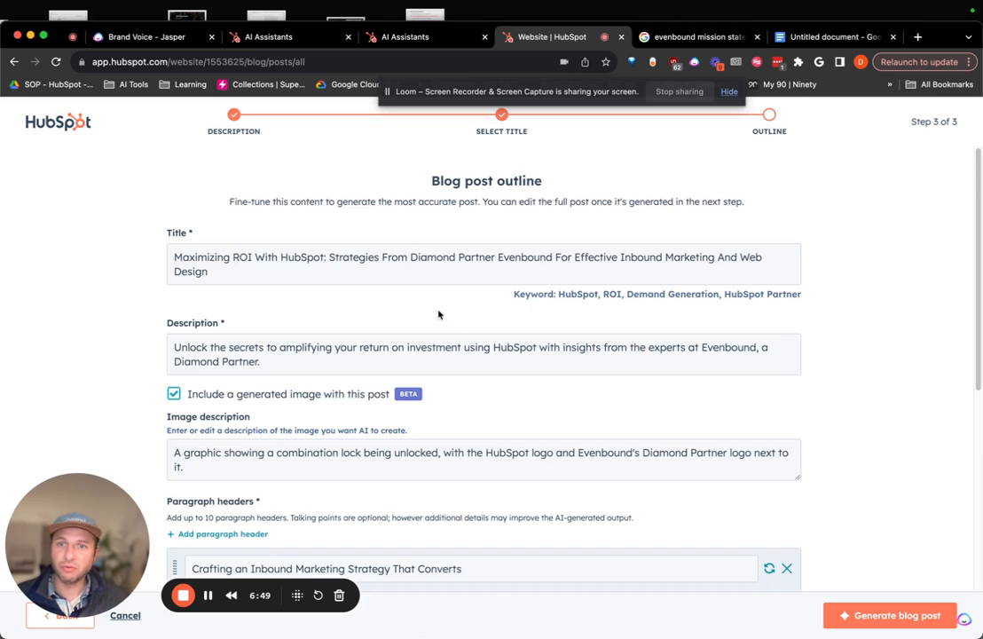
- Add the talking point "Sales to Marketing Hand-off" under the paragraph header "Crafting an Inbound Marketing Strategy That Converts"
scroll(467, 318, "down", 3)
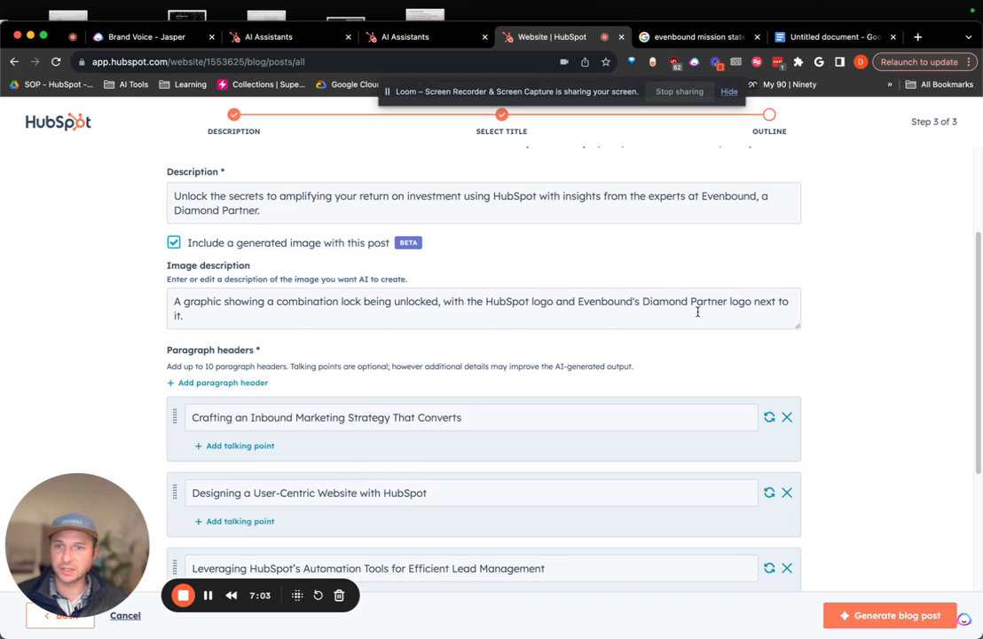
scroll(530, 292, "down", 2)
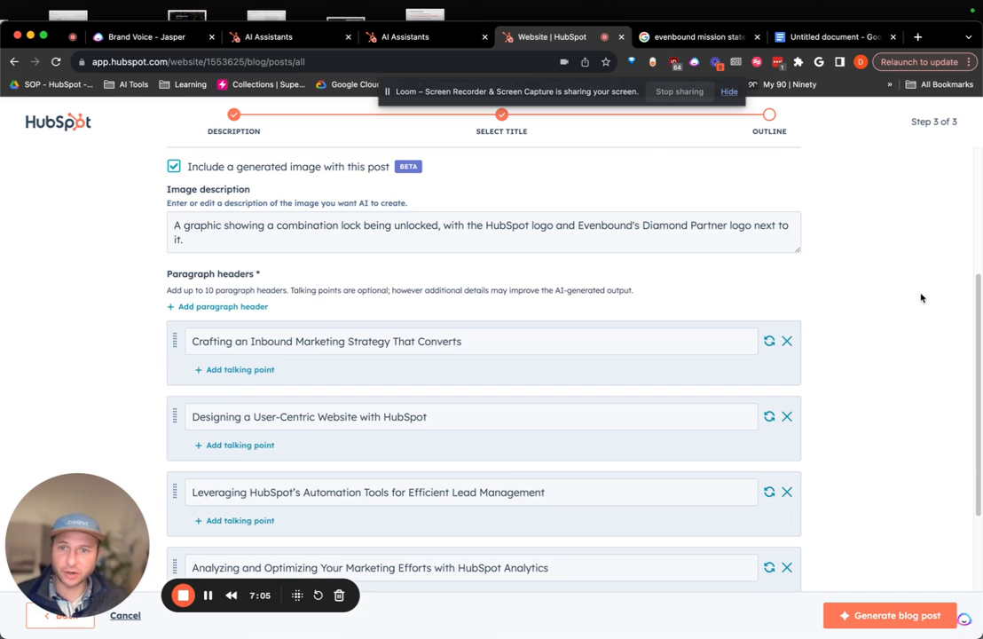
scroll(920, 287, "down", 3)
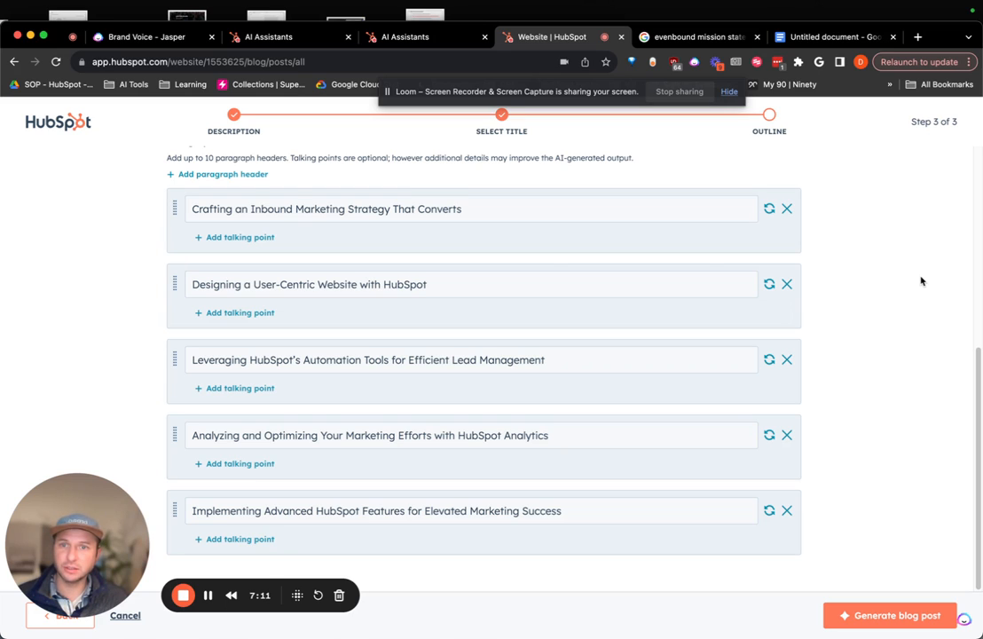
left_click(241, 238)
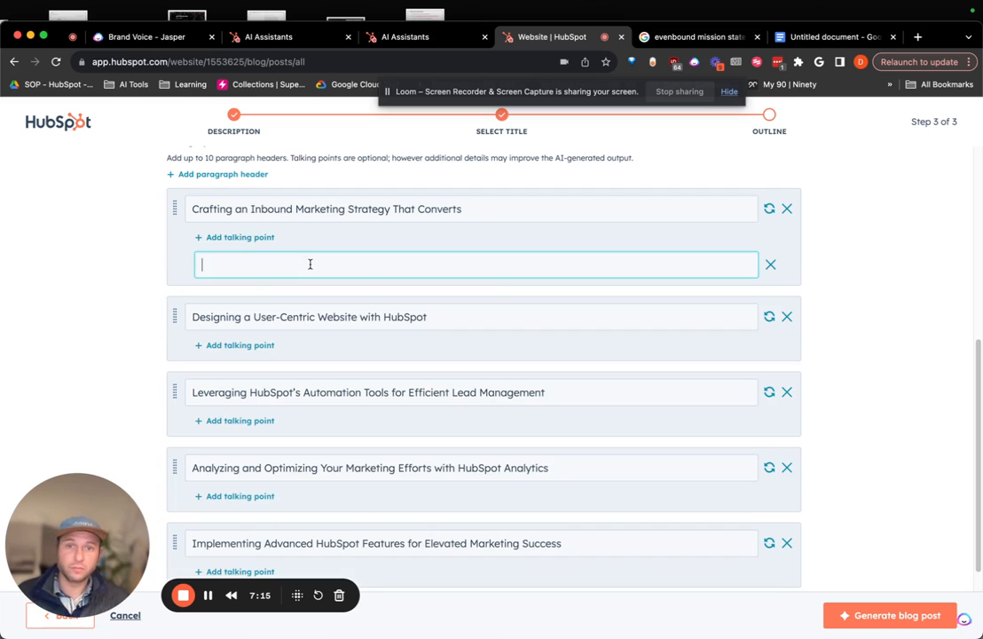
type("Sales to ma")
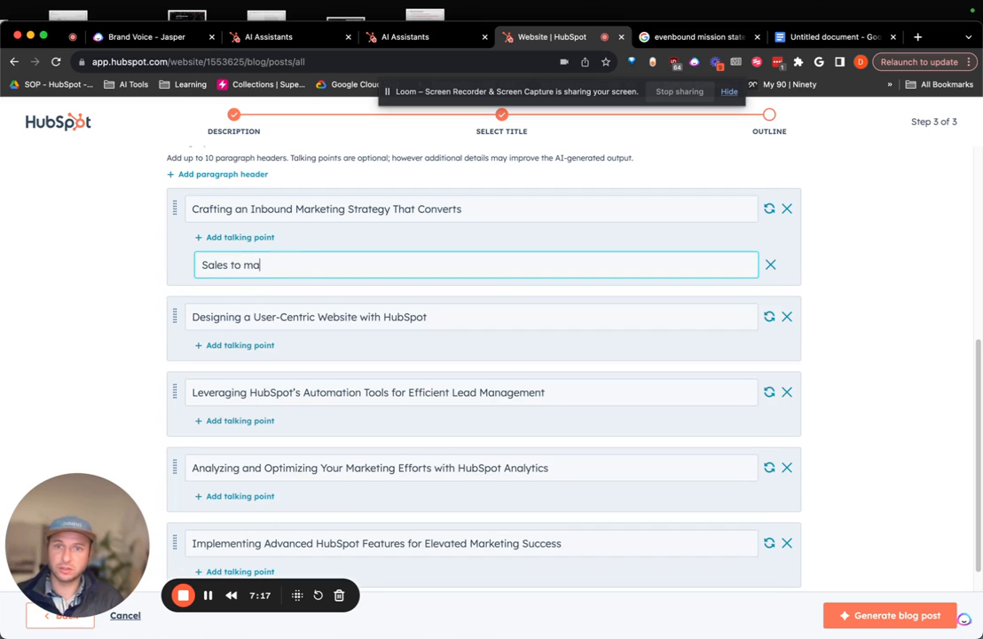
type("rke")
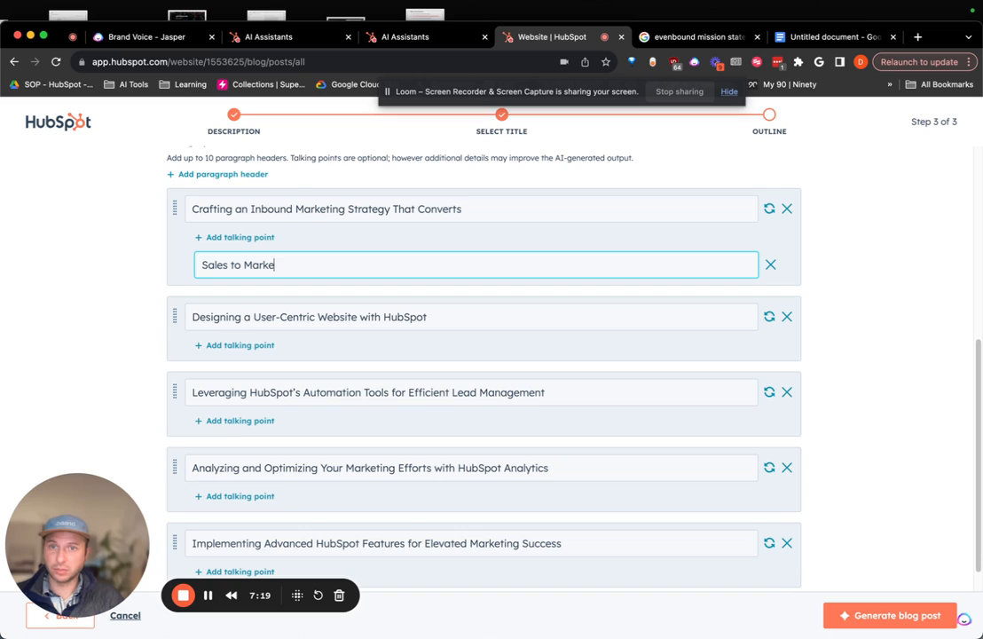
type("ting Handoff")
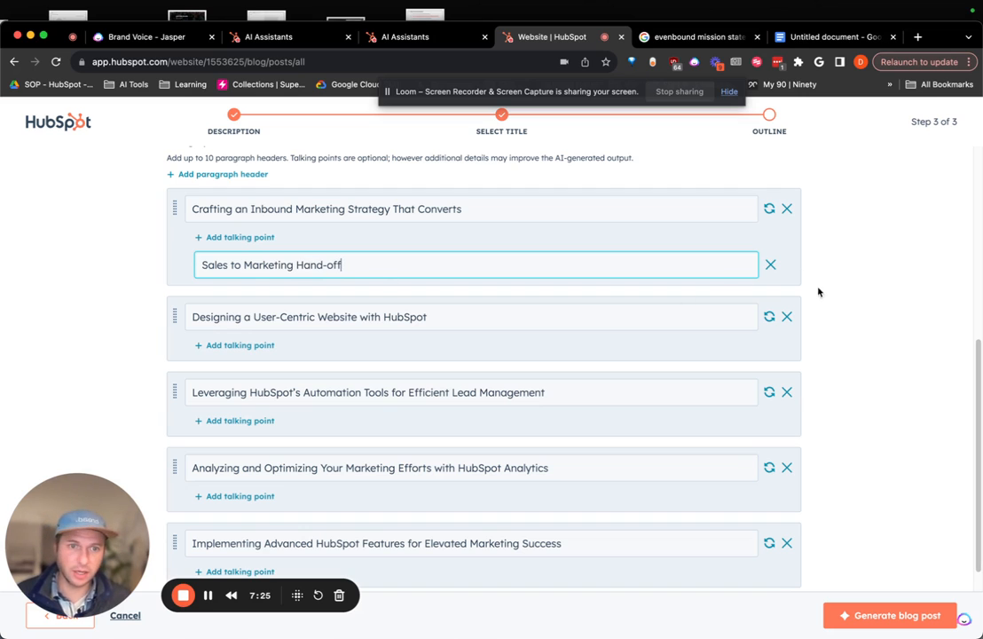
left_click(879, 292)
scroll(621, 425, "down", 1)
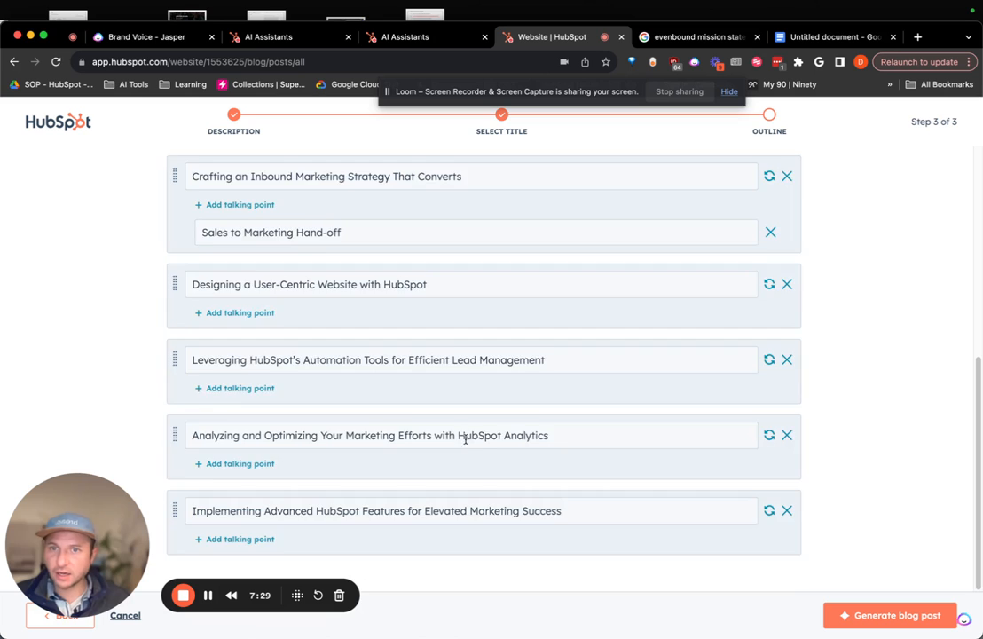
- Move the user-centric website header to first place and the HubSpot automation tools header to second, and generate the blog post
scroll(463, 436, "up", 3)
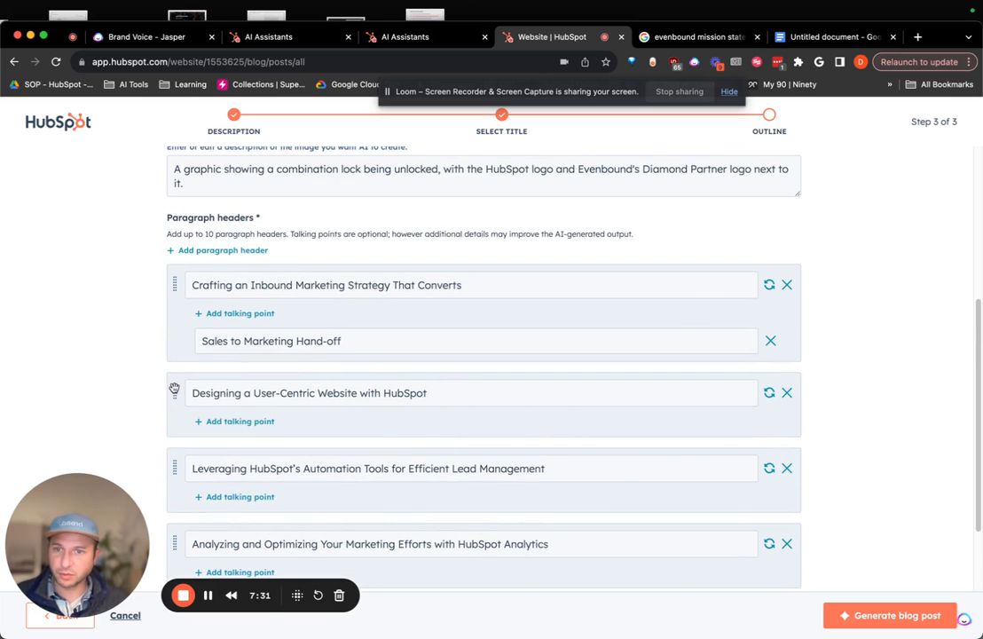
left_click_drag(174, 389, 181, 284)
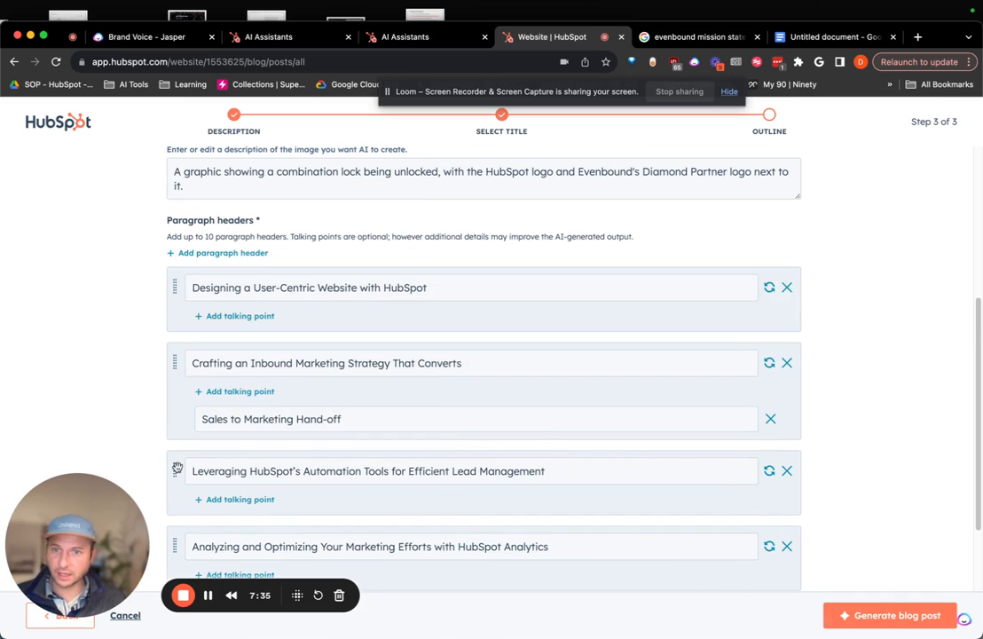
left_click_drag(174, 469, 168, 359)
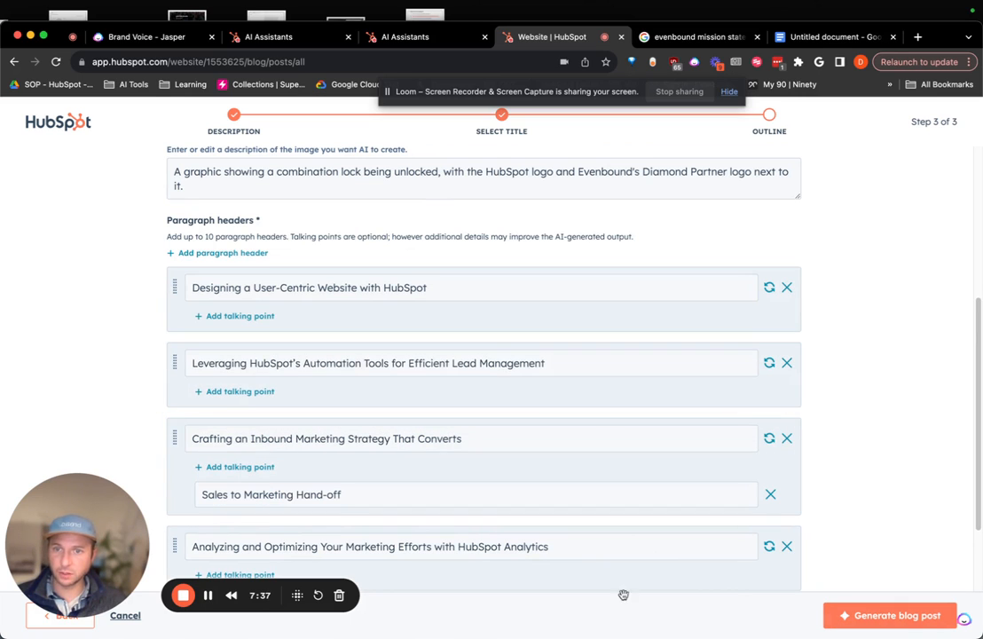
left_click(898, 615)
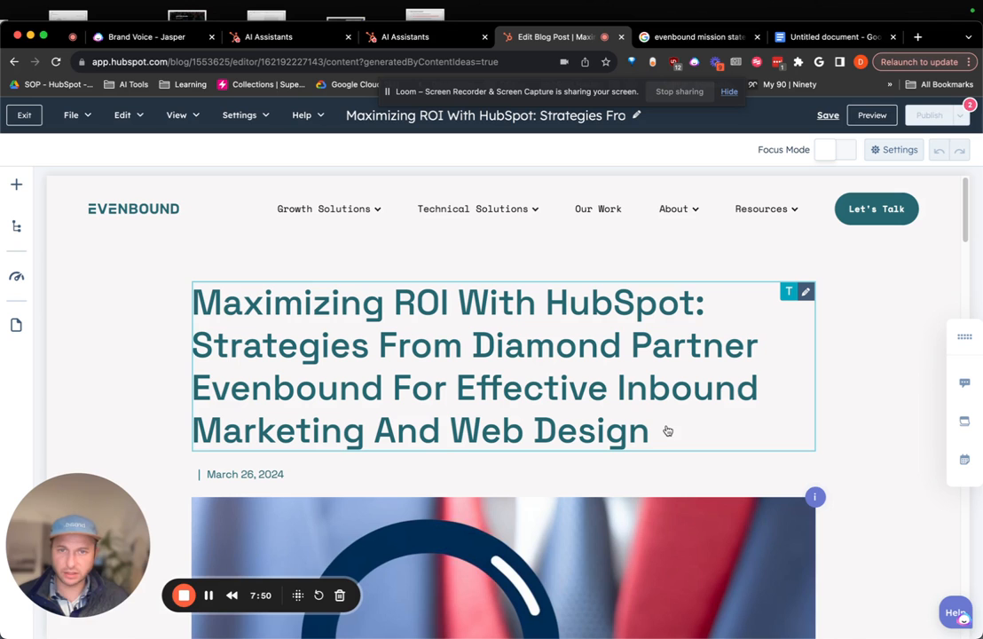
- Review the generated blog post's title, featured image and body sections for how they reflect the brand voice
scroll(149, 293, "down", 3)
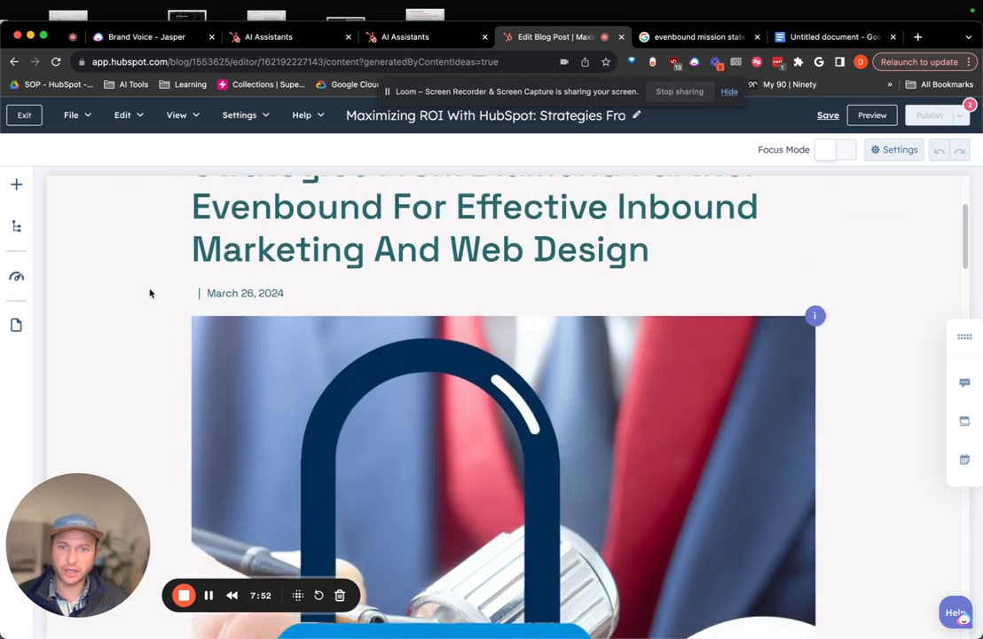
scroll(150, 293, "down", 5)
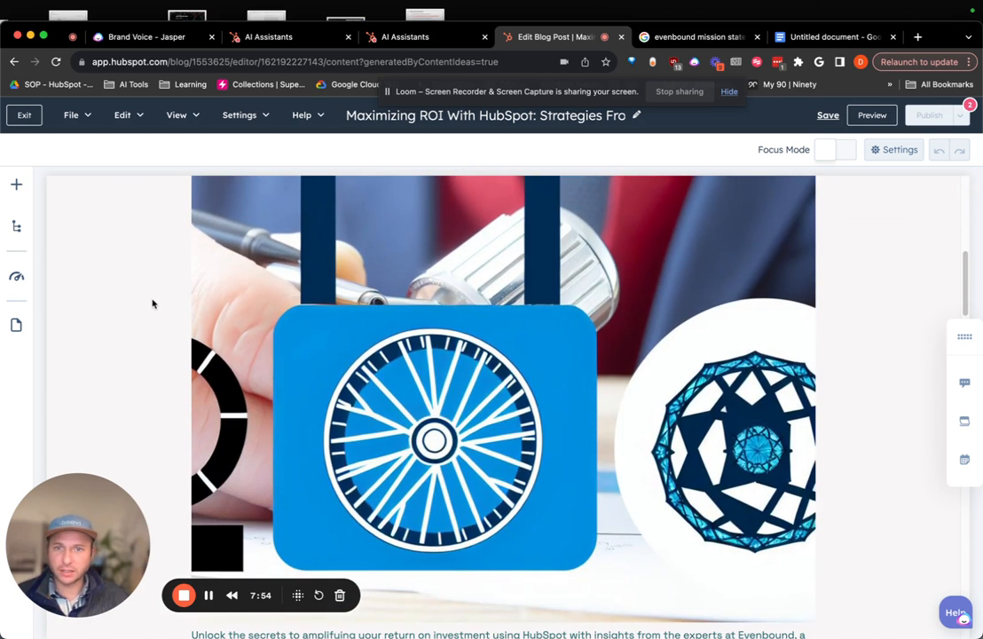
scroll(152, 303, "up", 5)
scroll(152, 303, "down", 6)
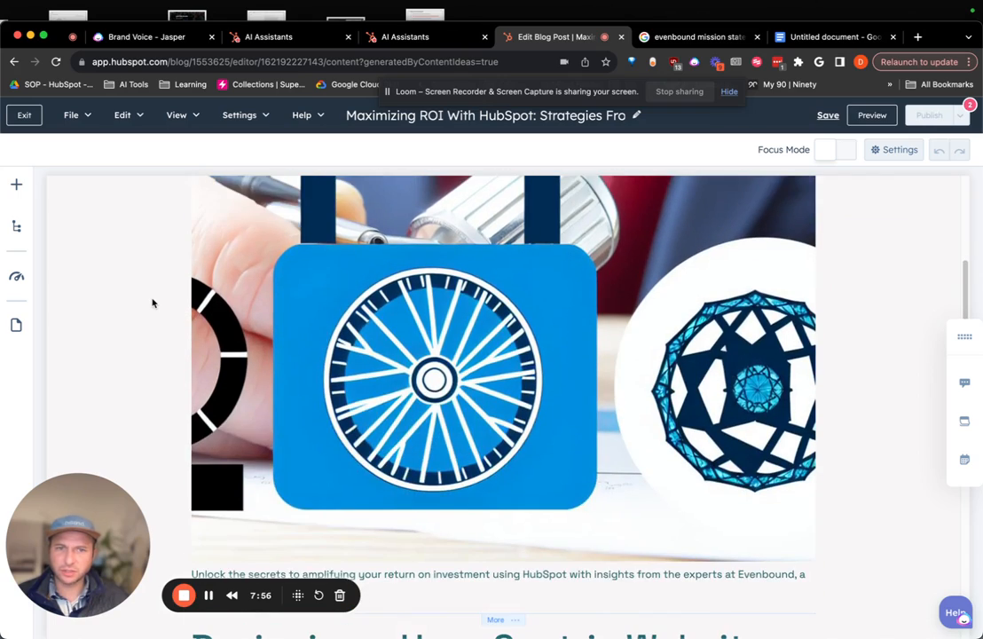
scroll(151, 304, "down", 5)
scroll(152, 303, "up", 2)
scroll(152, 304, "down", 1)
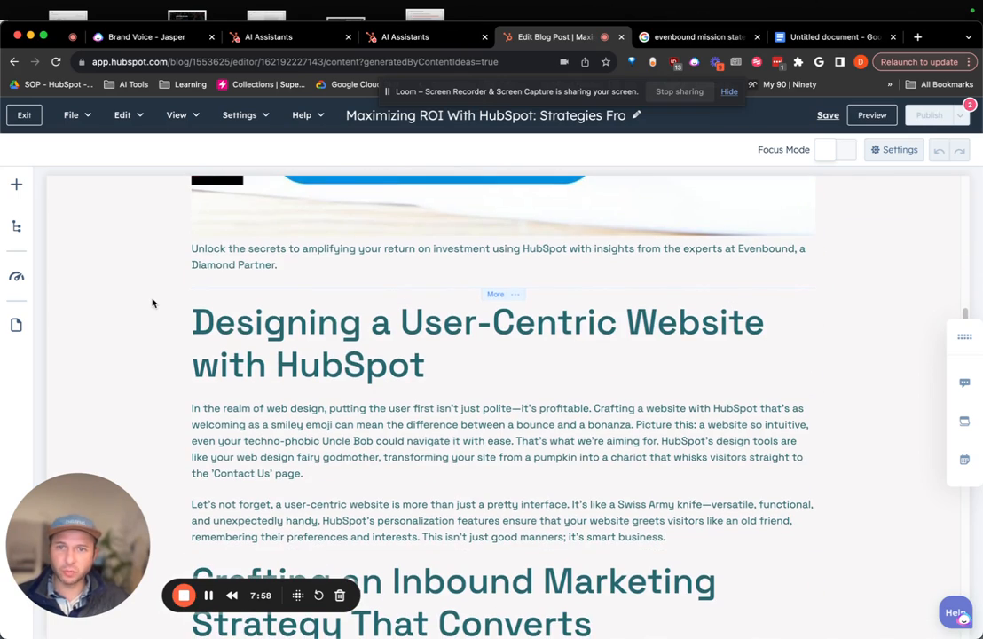
scroll(151, 303, "down", 2)
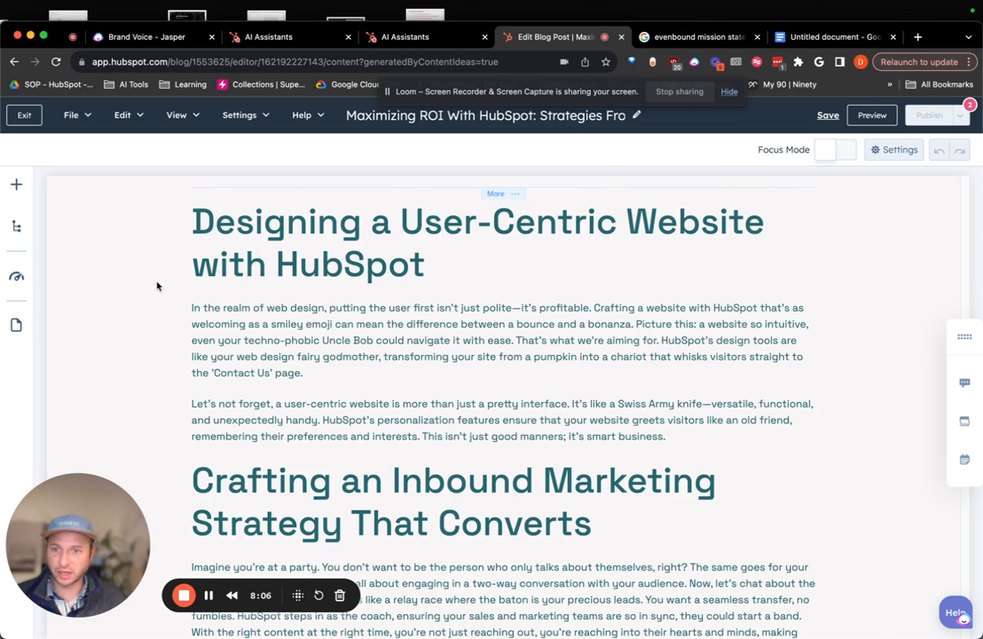
scroll(165, 277, "down", 2)
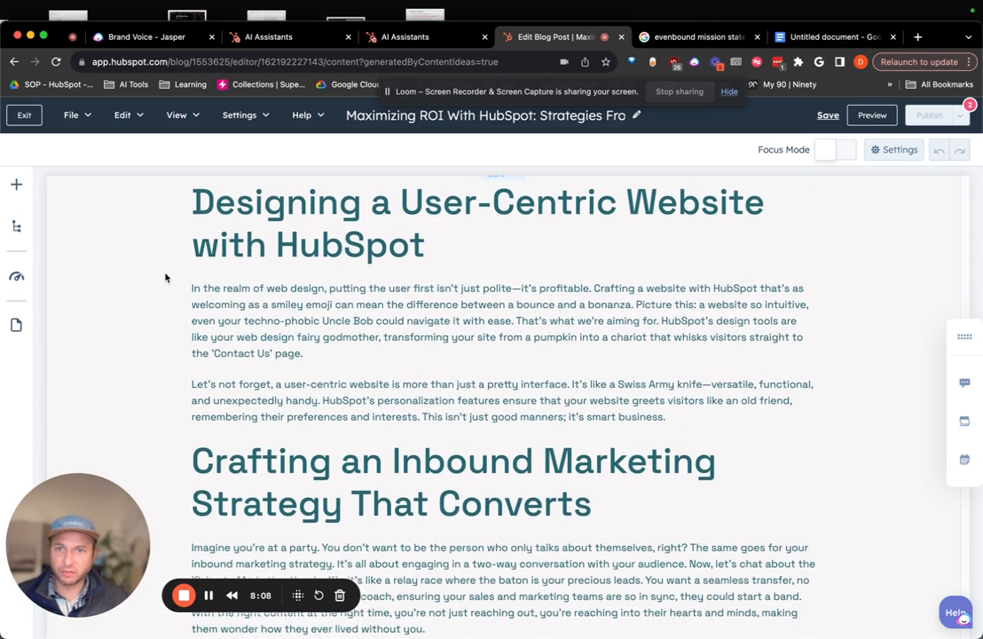
scroll(165, 278, "up", 1)
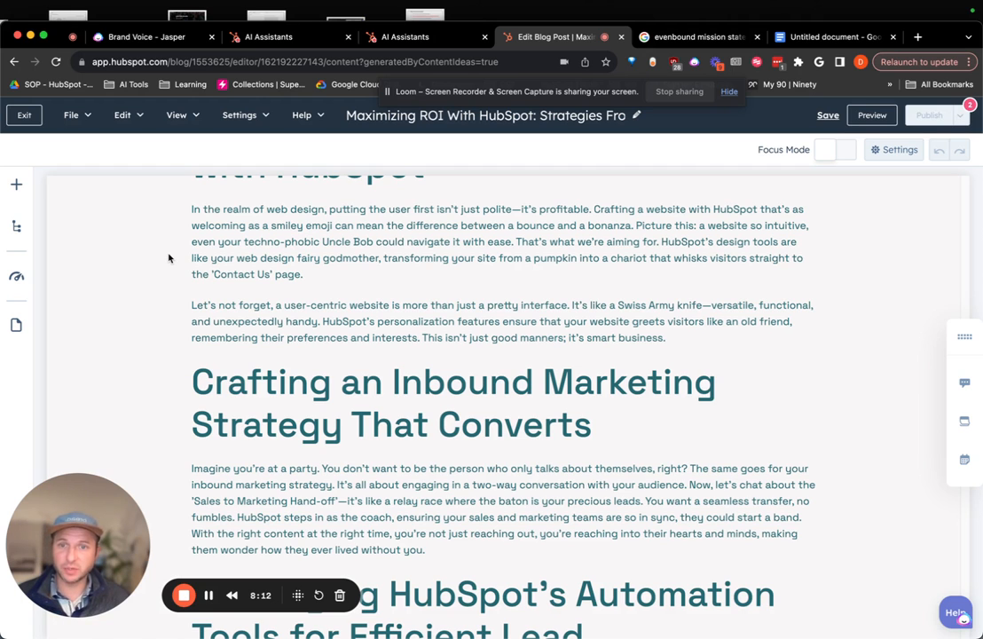
scroll(168, 257, "down", 3)
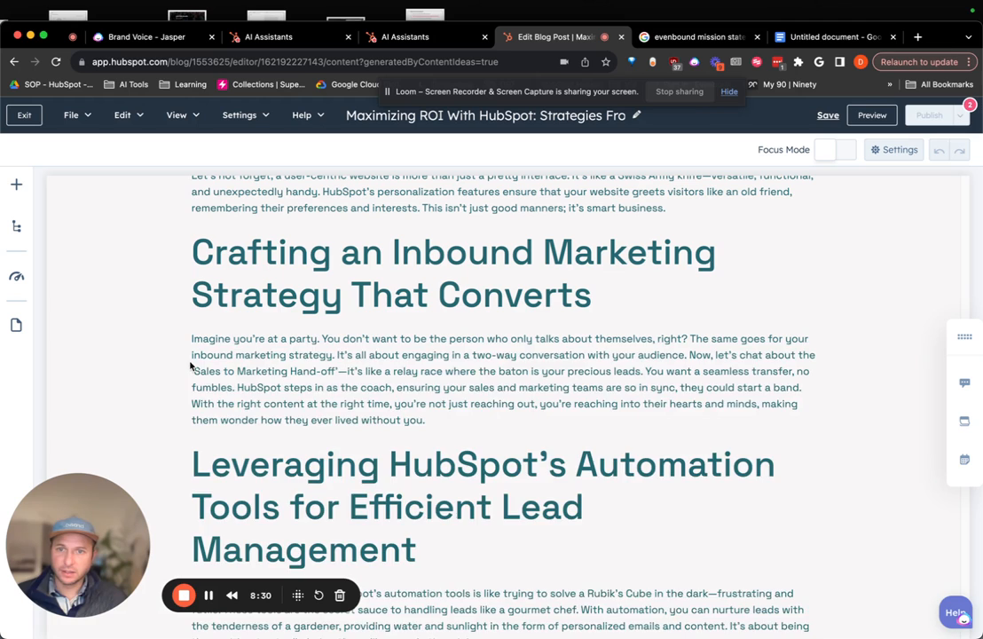
- Highlight the phrase "Sales to Marketing Hand-off" in the inbound marketing strategy paragraph to check how the talking point is used
left_click_drag(188, 361, 222, 377)
left_click(221, 372)
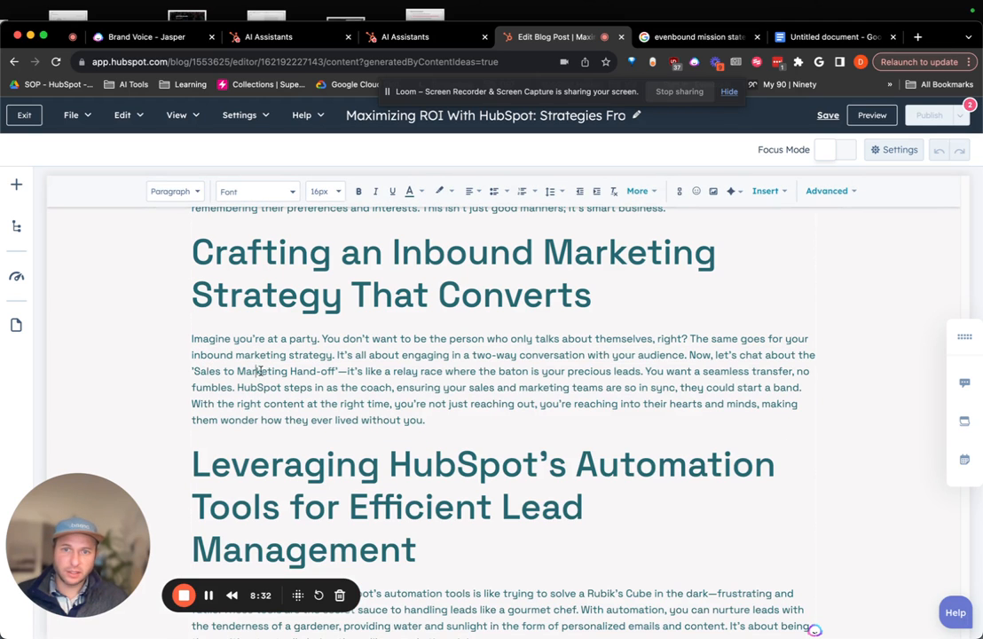
left_click_drag(338, 371, 182, 373)
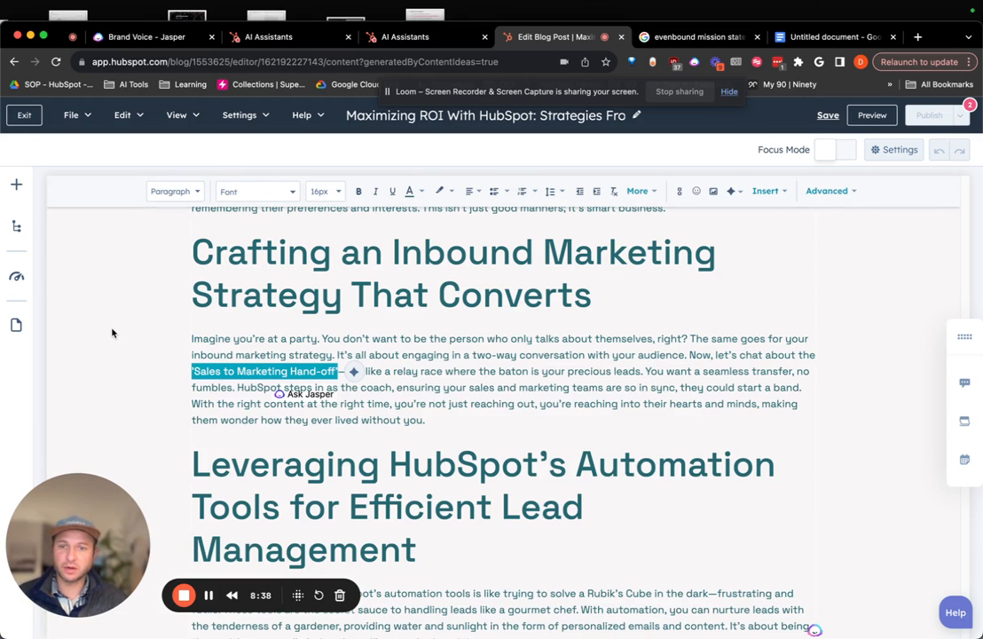
left_click(153, 353)
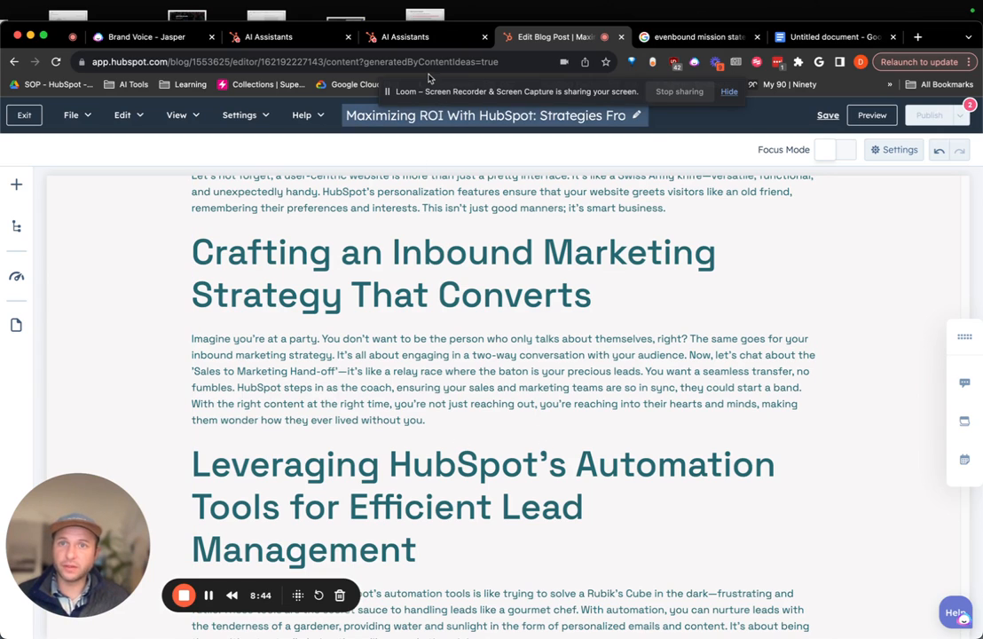
- Open the brand voice settings of the brand kit from the AI assistants settings page
left_click(434, 41)
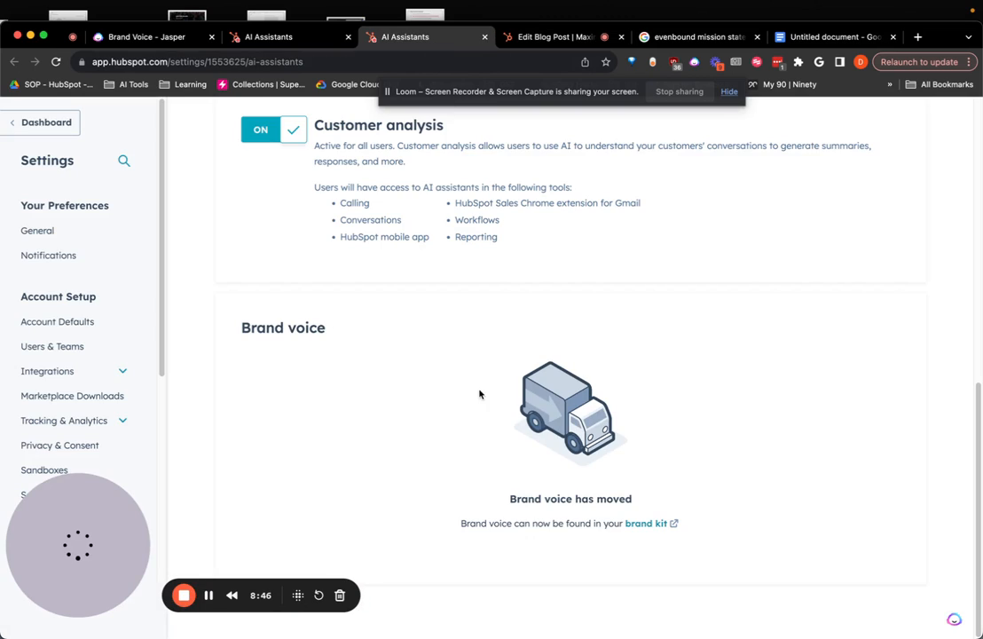
left_click(652, 525)
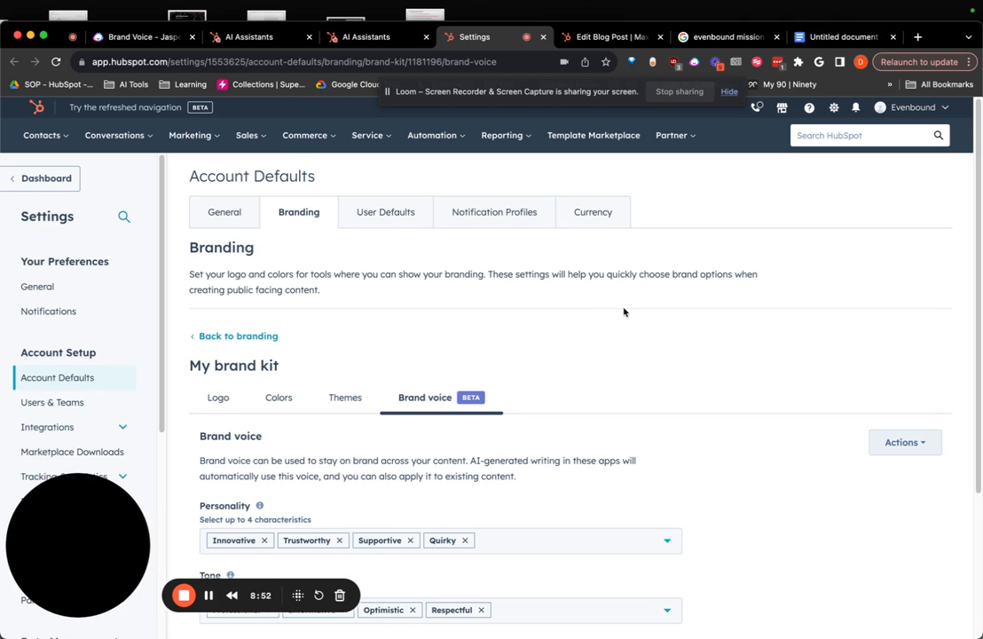
scroll(623, 310, "down", 3)
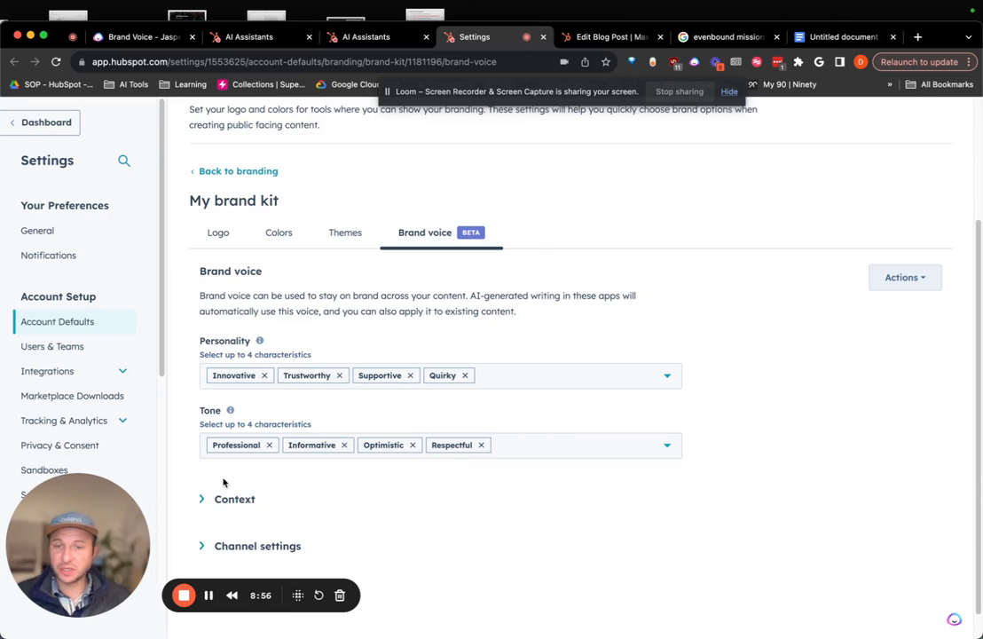
- Disable brand voice for the email and social channels in the channel settings and save the change
left_click(209, 547)
scroll(210, 497, "down", 3)
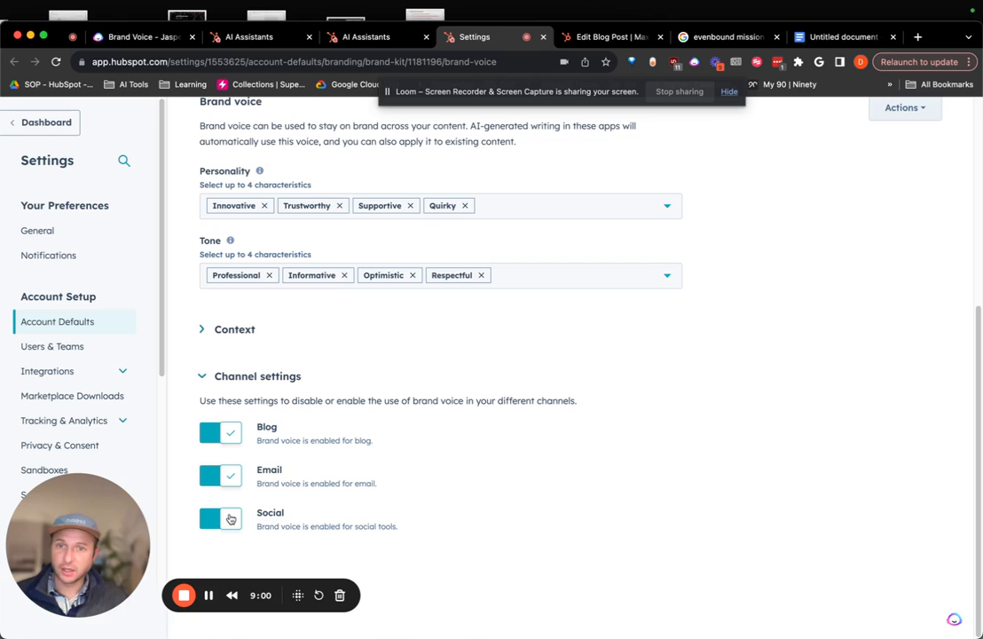
left_click(230, 517)
left_click(229, 479)
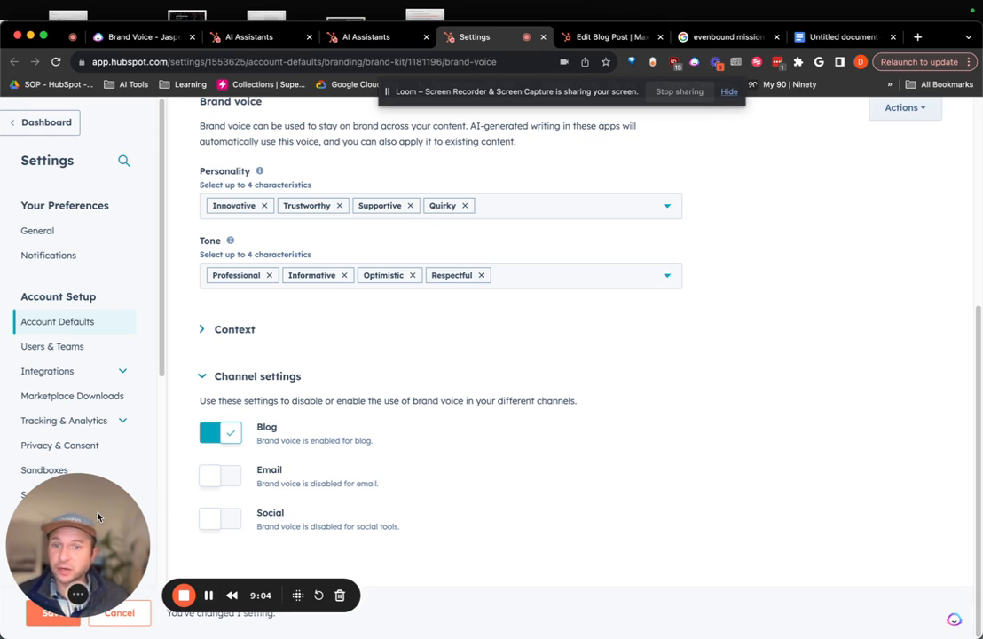
left_click(76, 616)
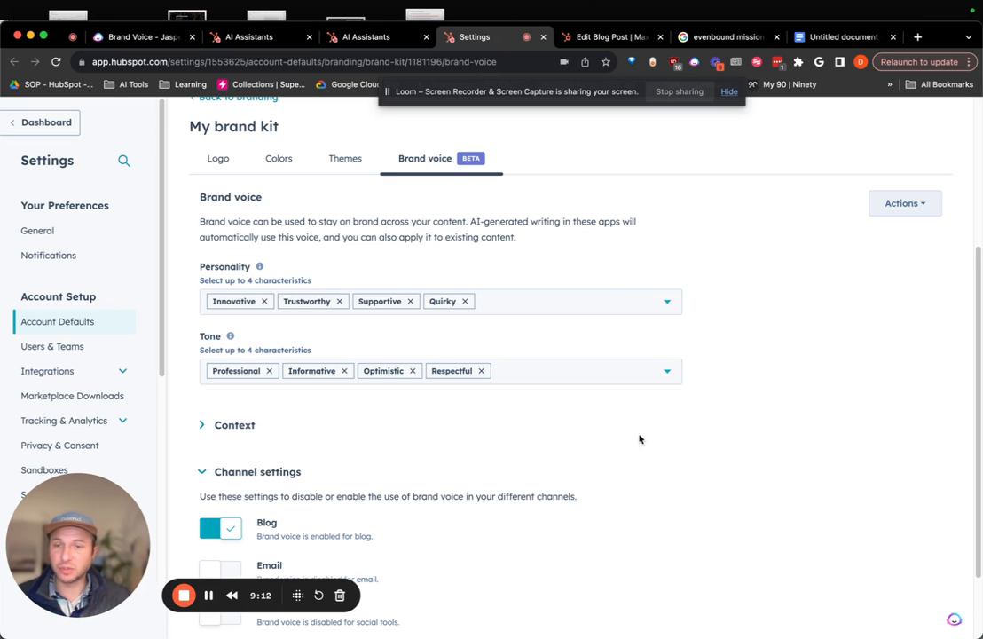
scroll(532, 448, "down", 2)
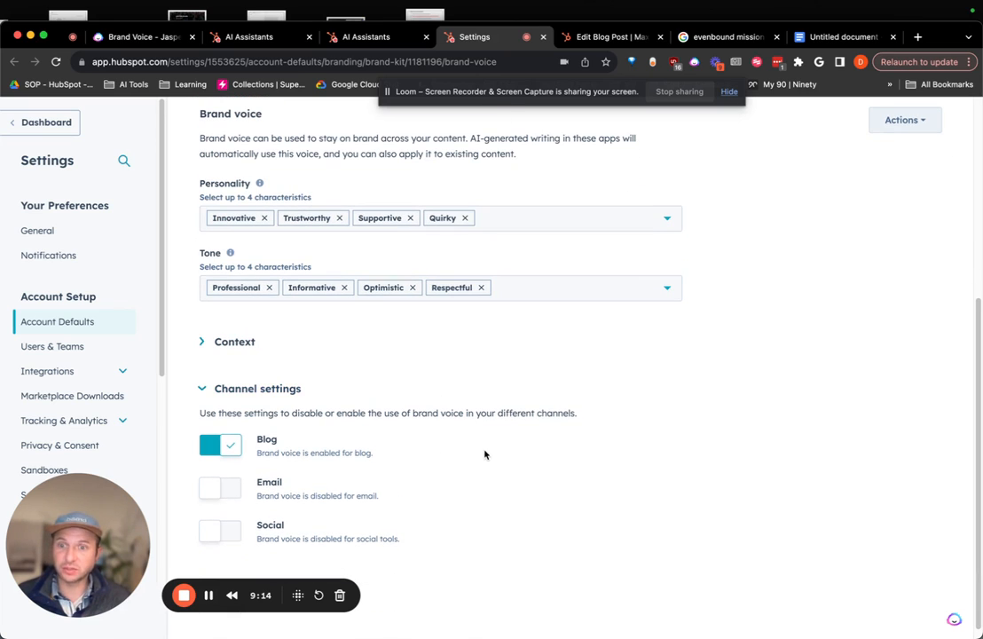